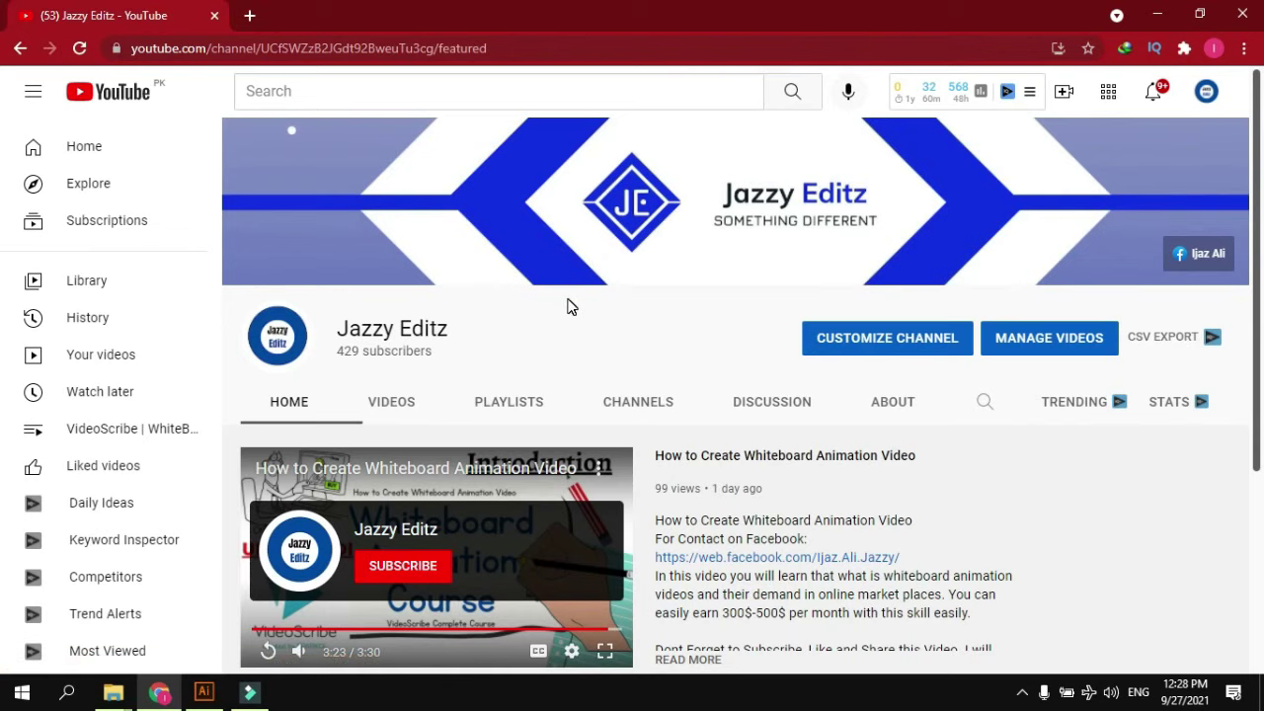
Close the Library folder, minimize the Compressed folder and bring Illustrator's home screen forward
left_click(116, 693)
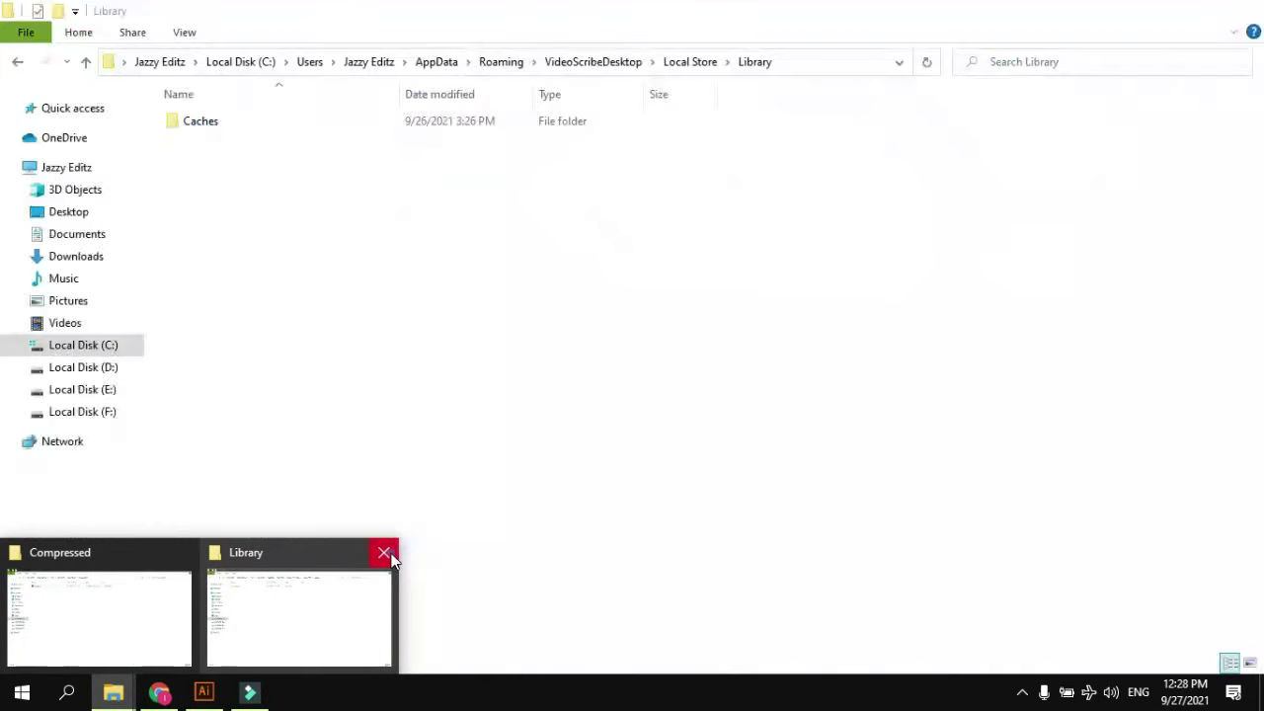
left_click(383, 553)
left_click(156, 619)
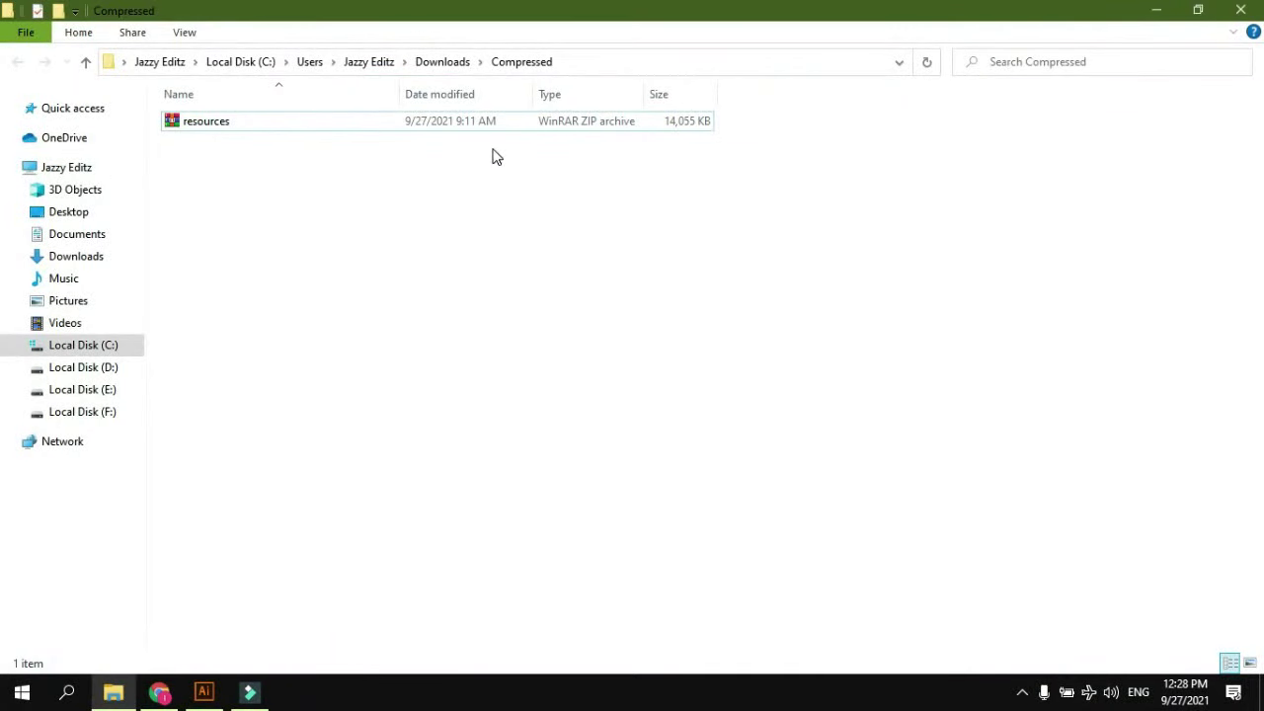
left_click(437, 129)
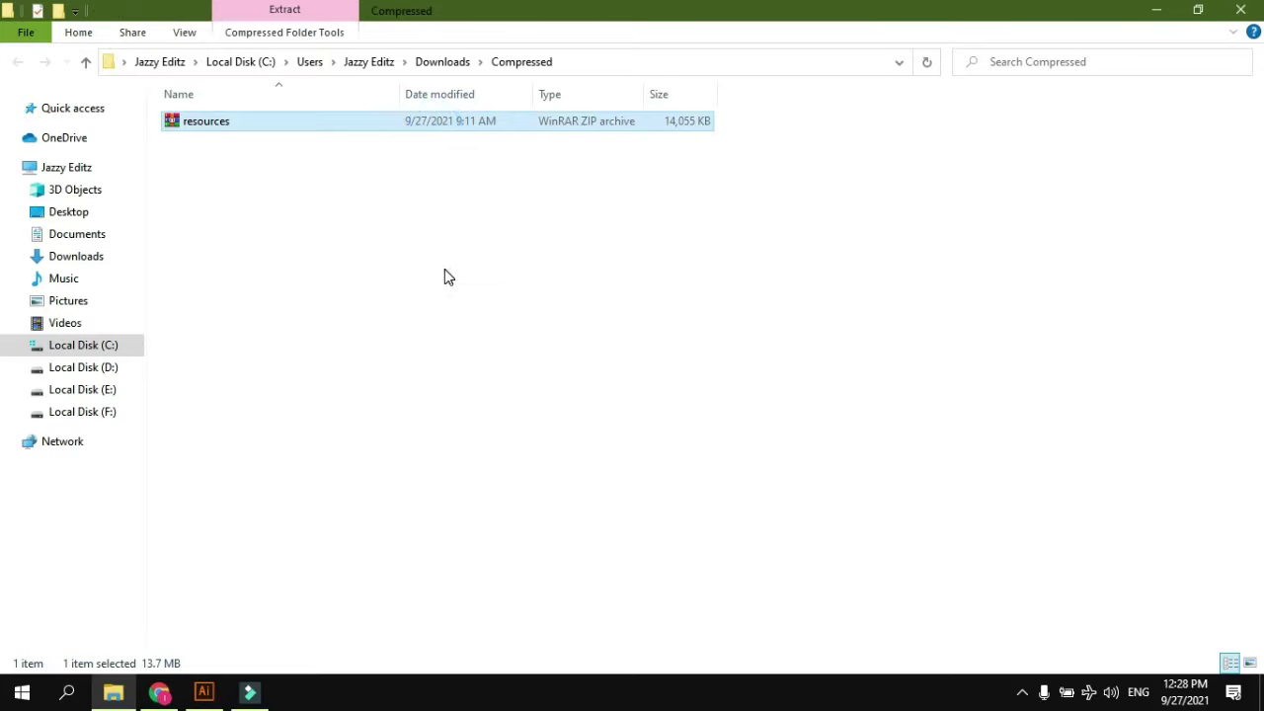
left_click(1152, 10)
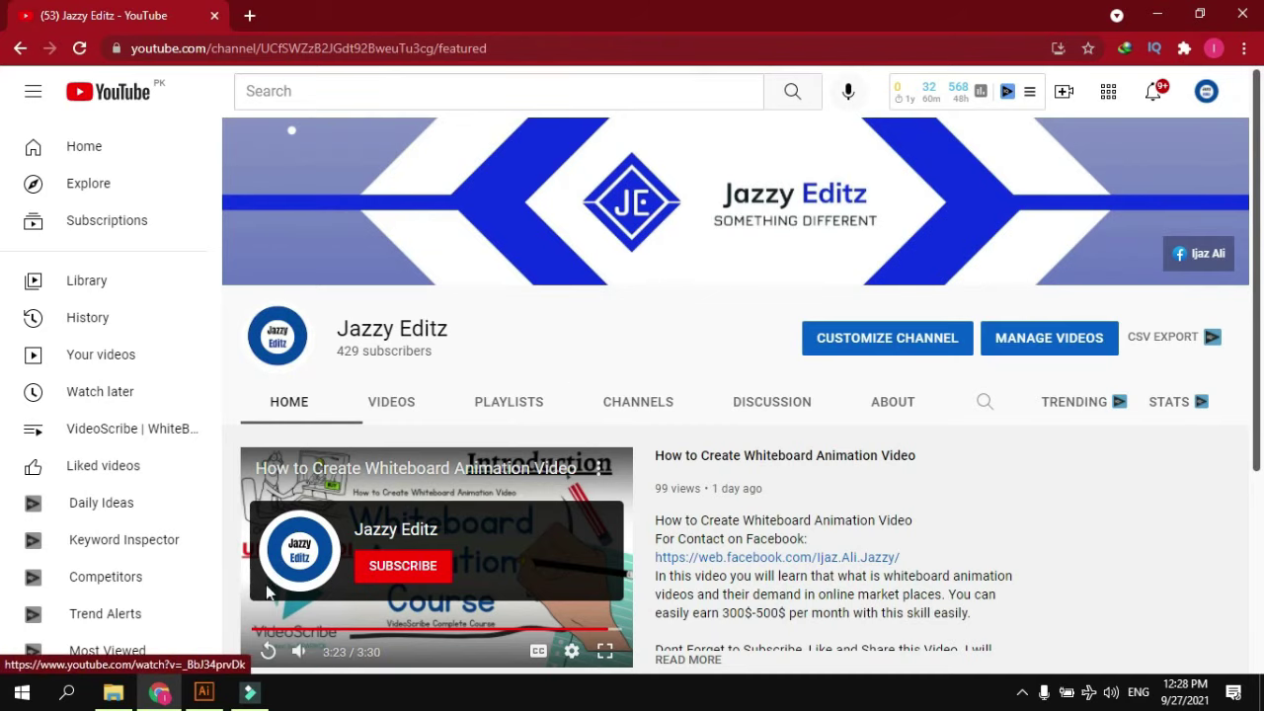
left_click(208, 694)
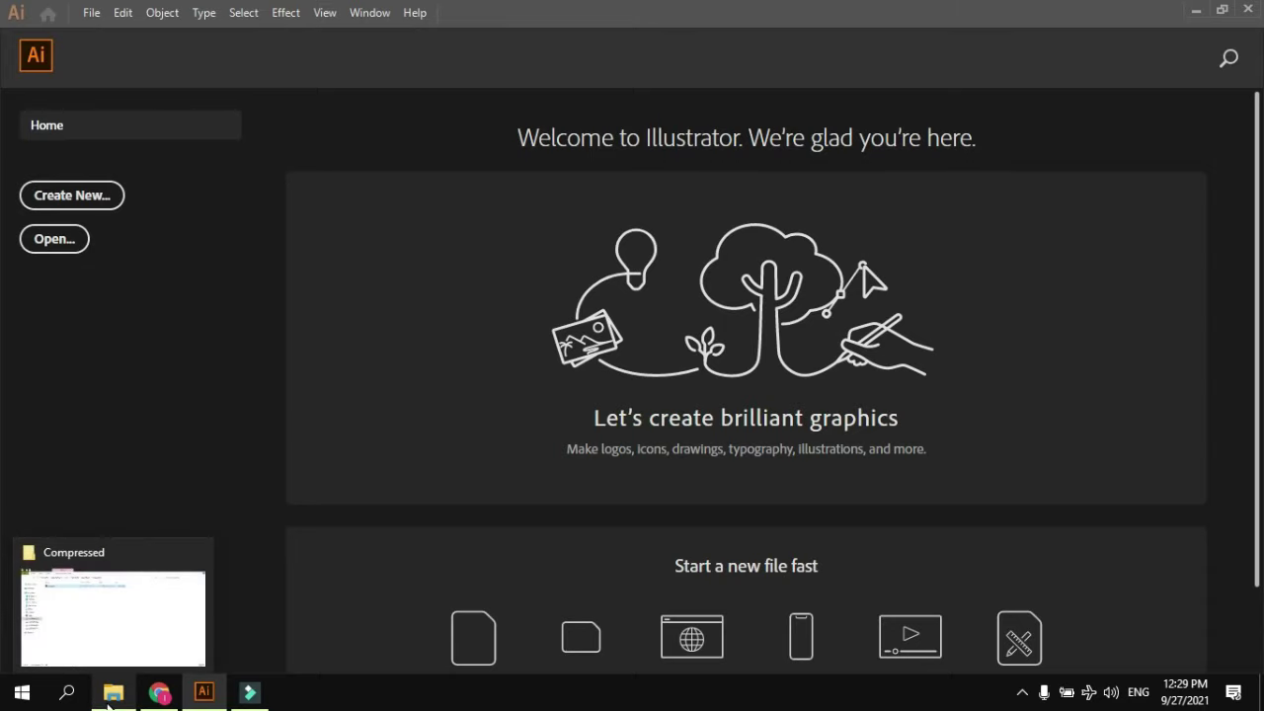
Open This PC's About page (8.00 GB RAM, Windows 10 Pro), then return to Illustrator
left_click(22, 692)
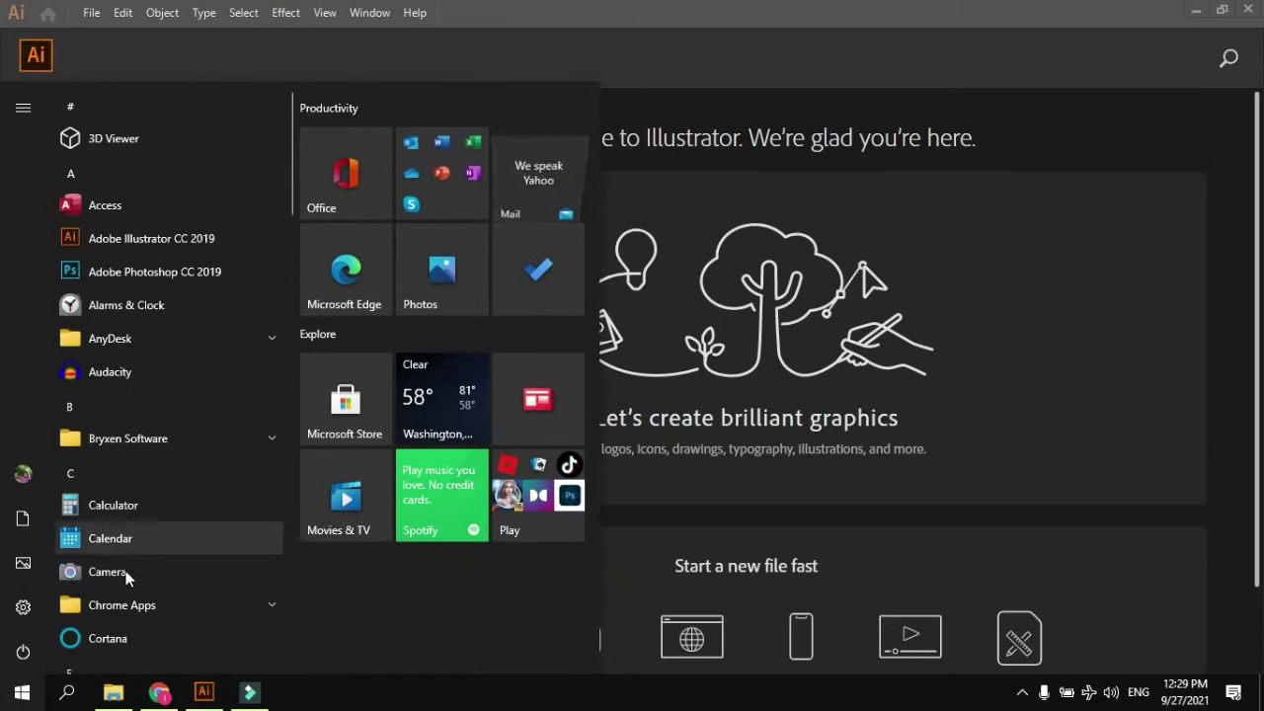
type("this")
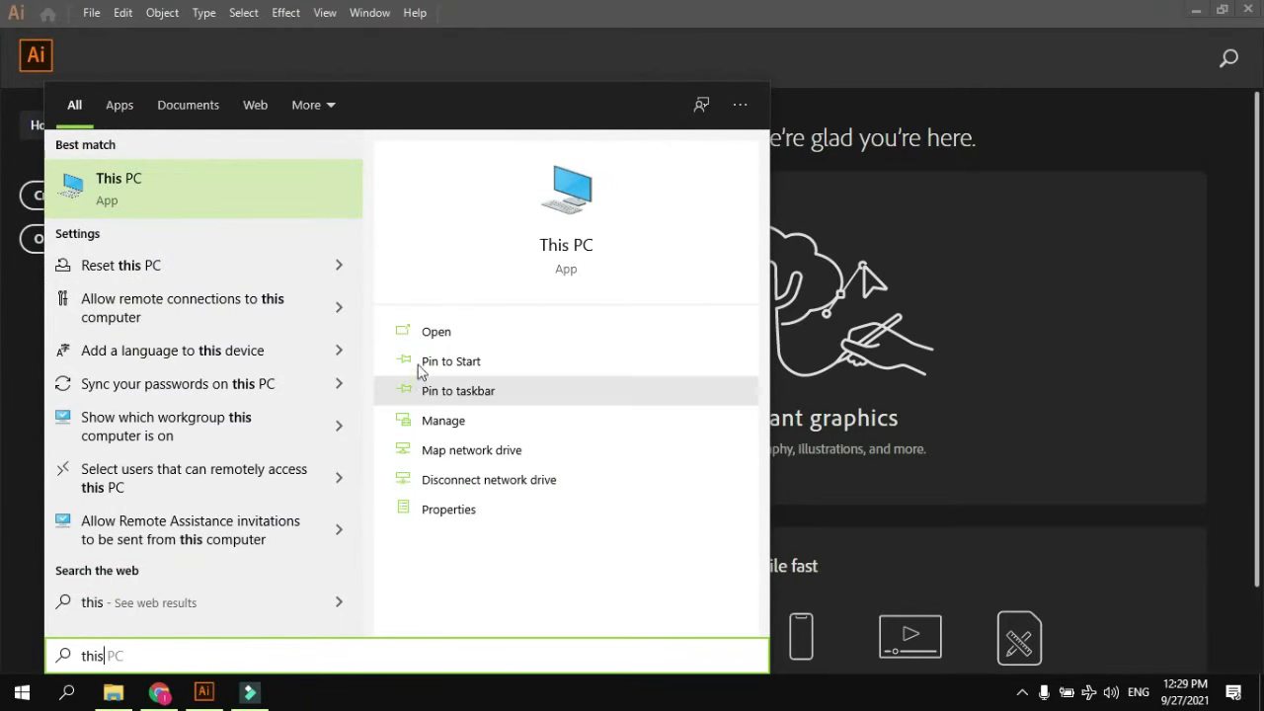
left_click(460, 510)
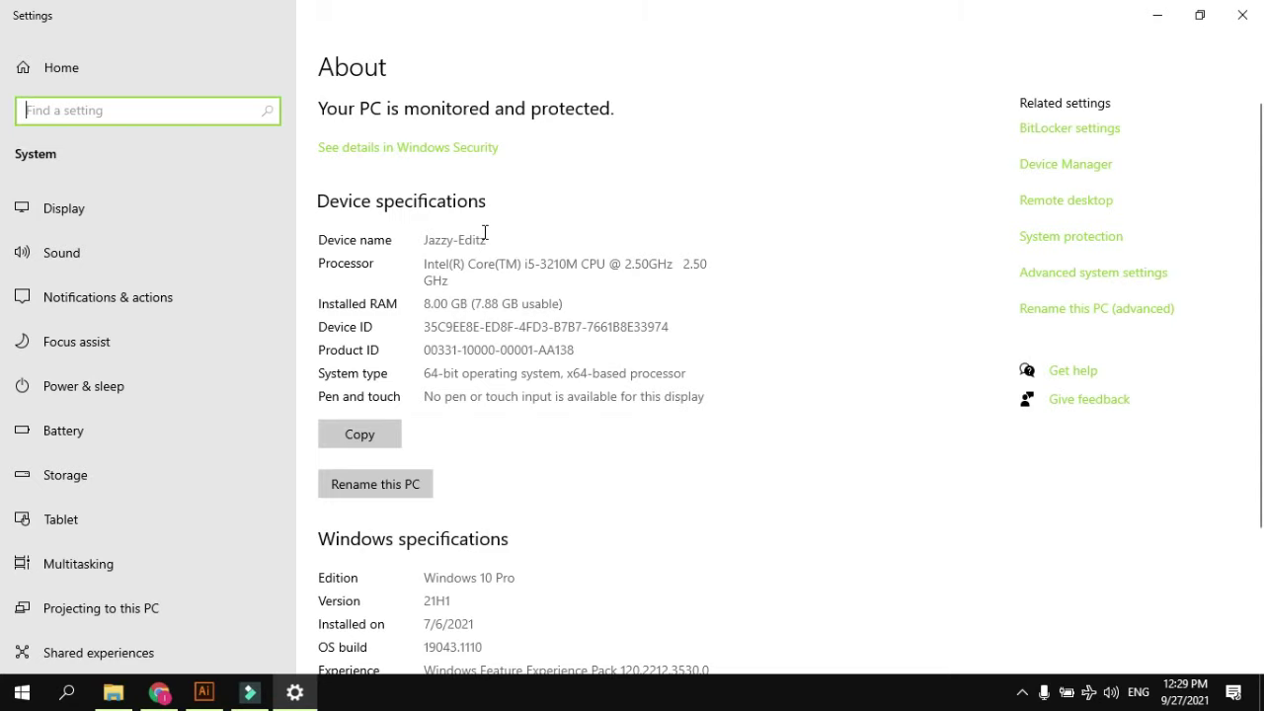
scroll(488, 230, "down", 2)
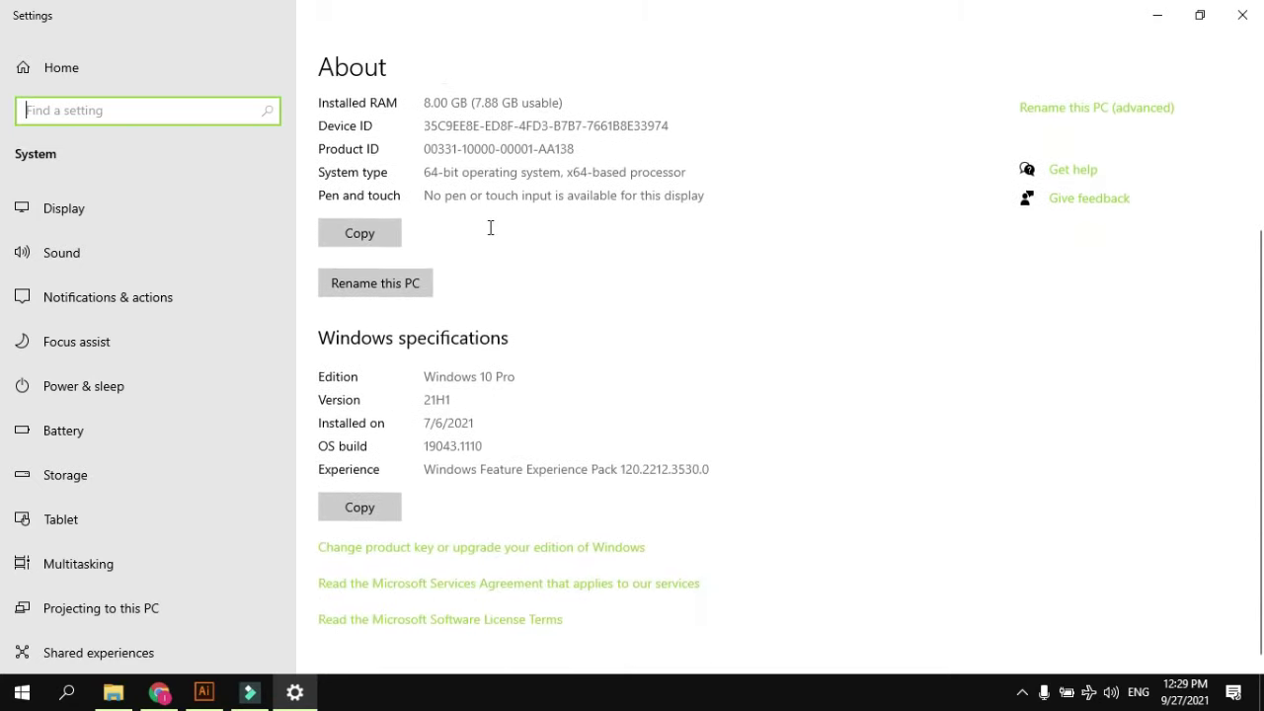
scroll(489, 230, "up", 2)
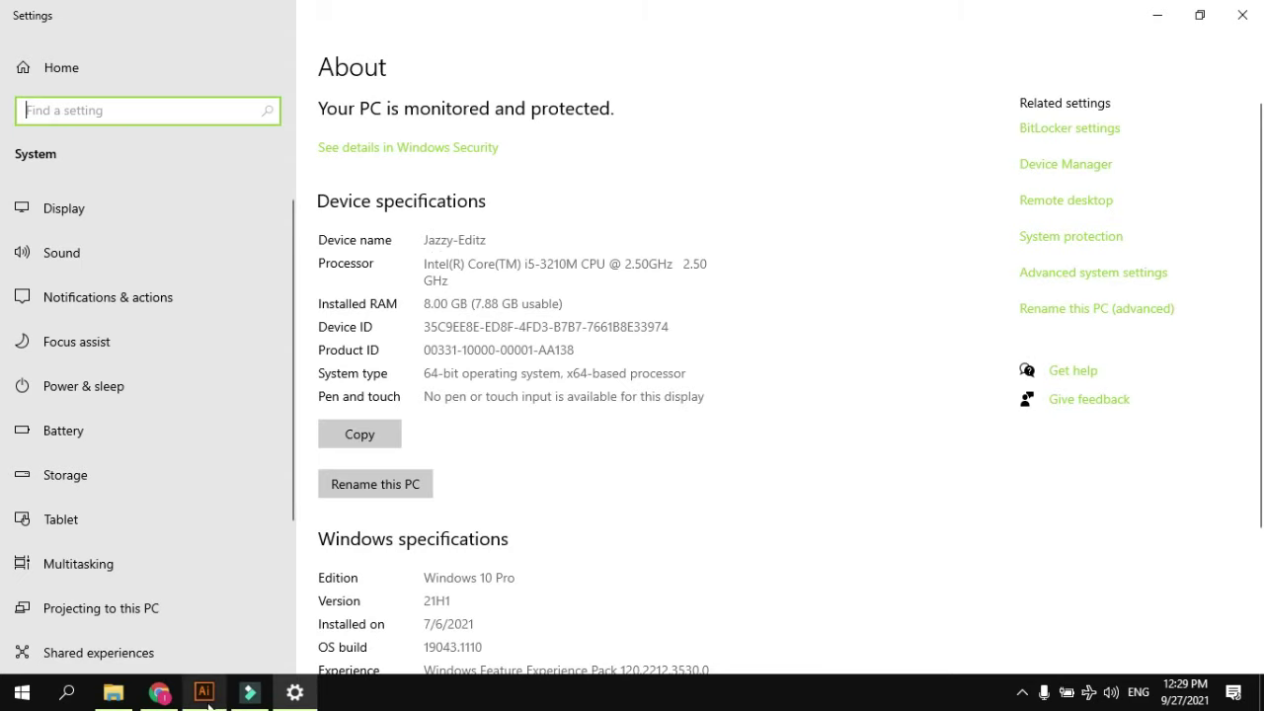
left_click(205, 694)
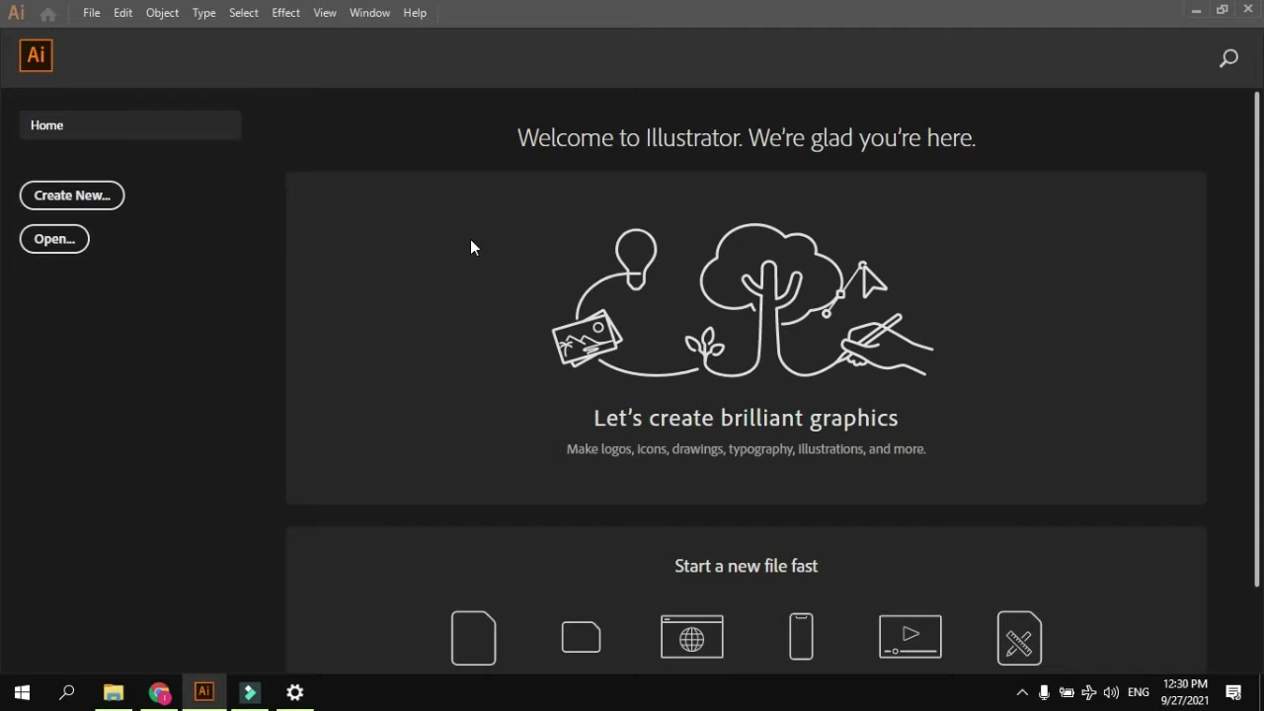
Start a new document and browse the Saved and Mobile preset categories
left_click(84, 197)
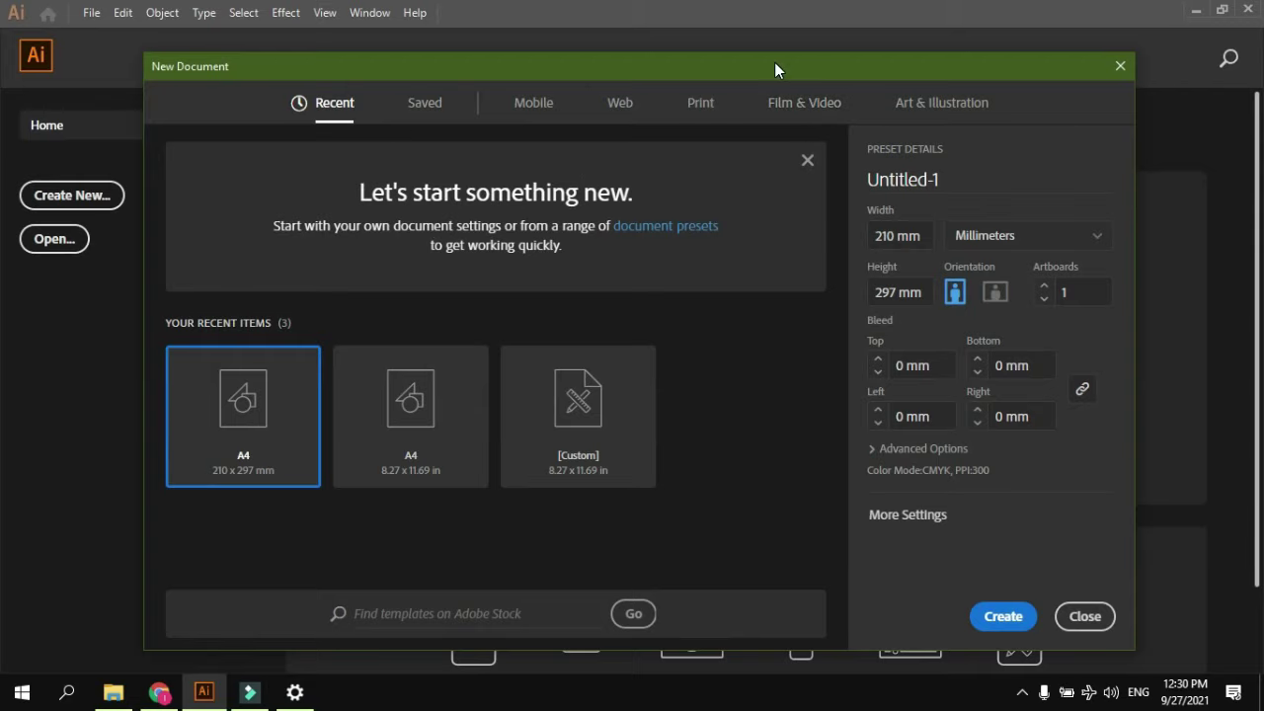
left_click(420, 105)
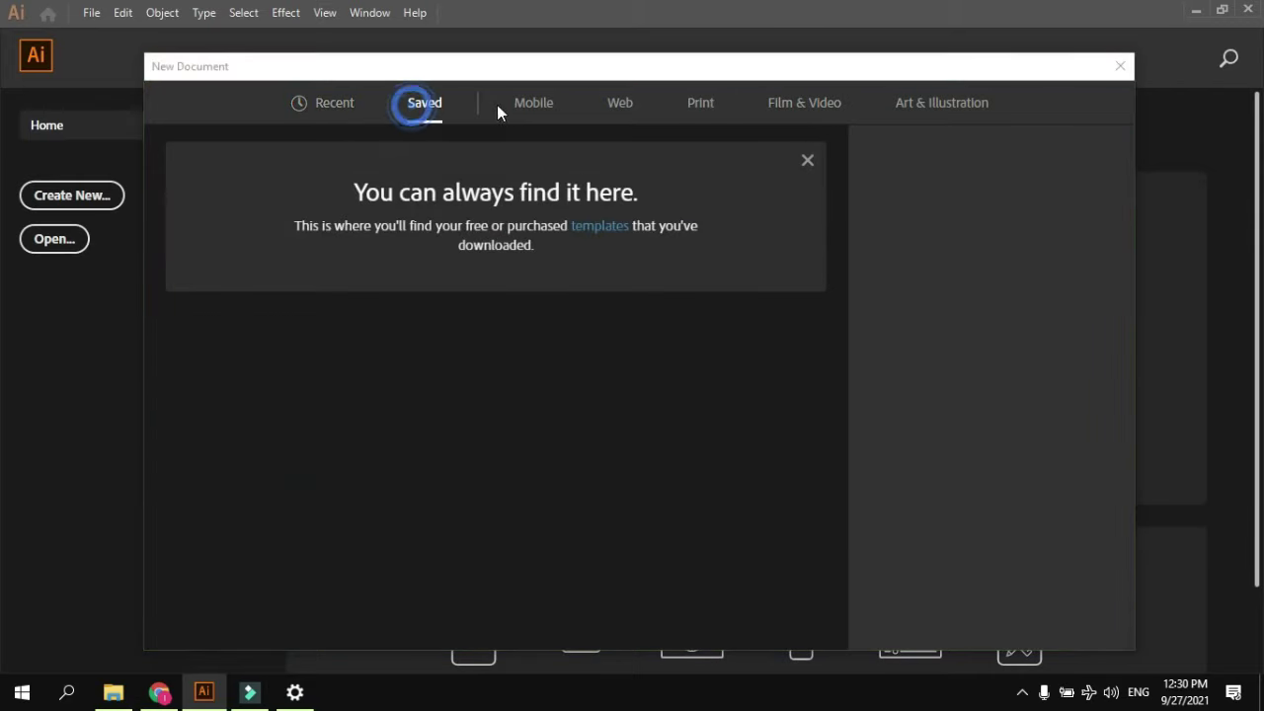
left_click(528, 104)
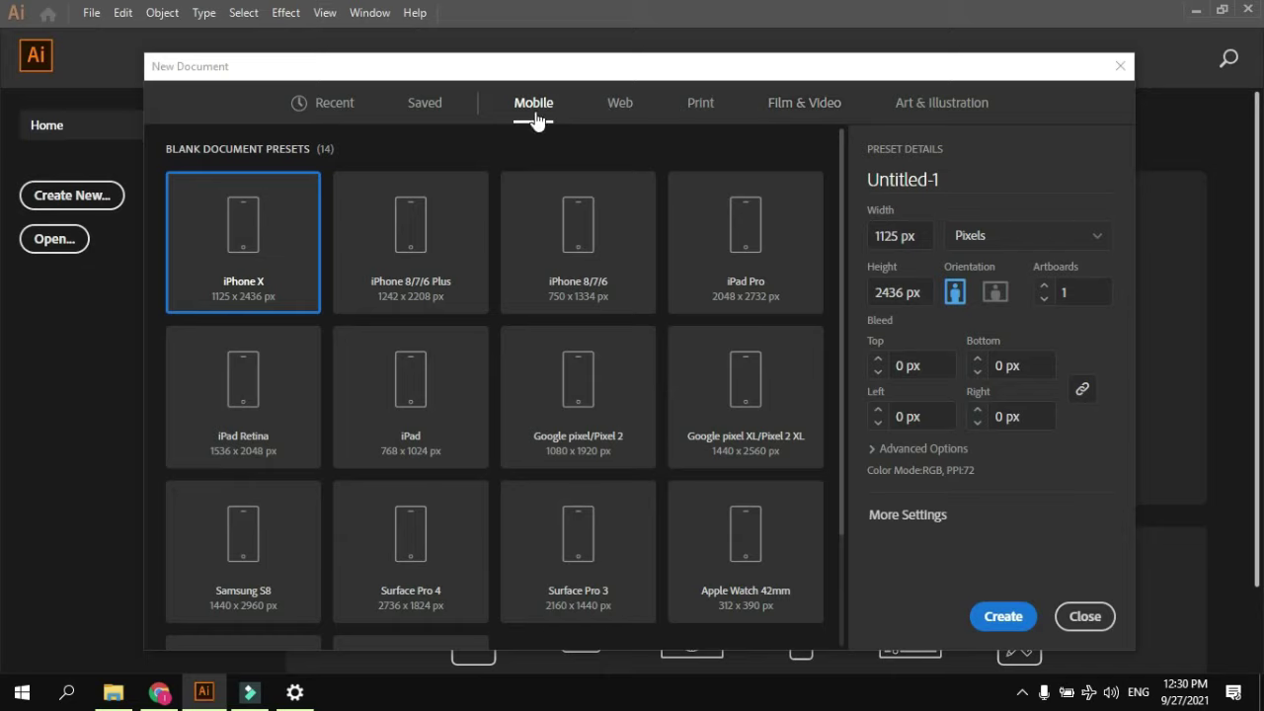
scroll(454, 277, "down", 3)
scroll(446, 369, "up", 3)
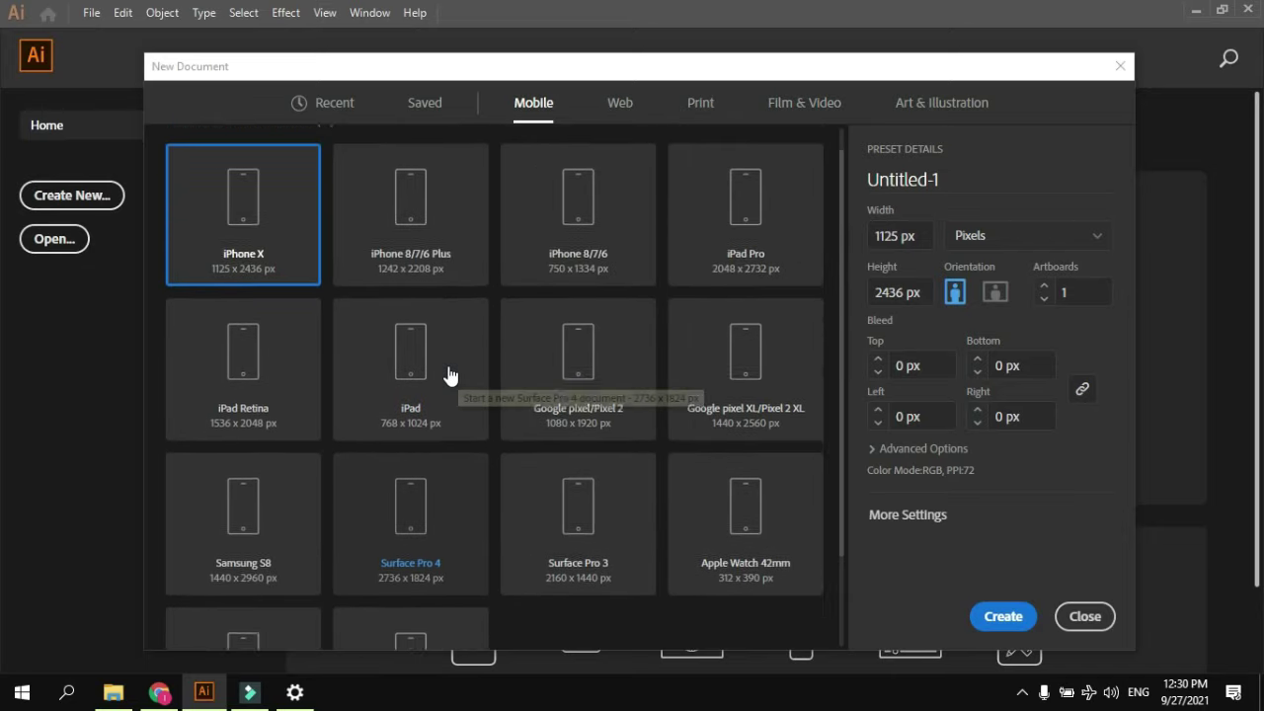
scroll(445, 316, "down", 3)
scroll(445, 318, "up", 3)
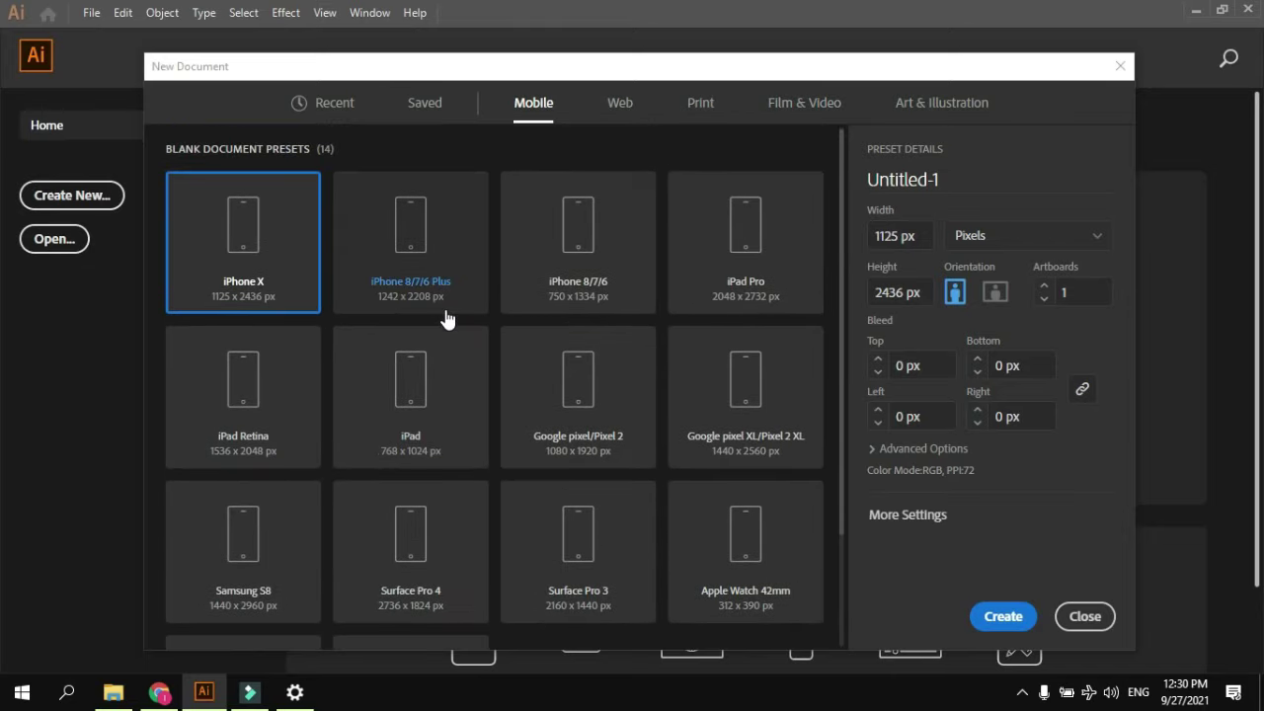
Browse the Web, Print, Film & Video and Art & Illustration presets, ending on Print
left_click(617, 105)
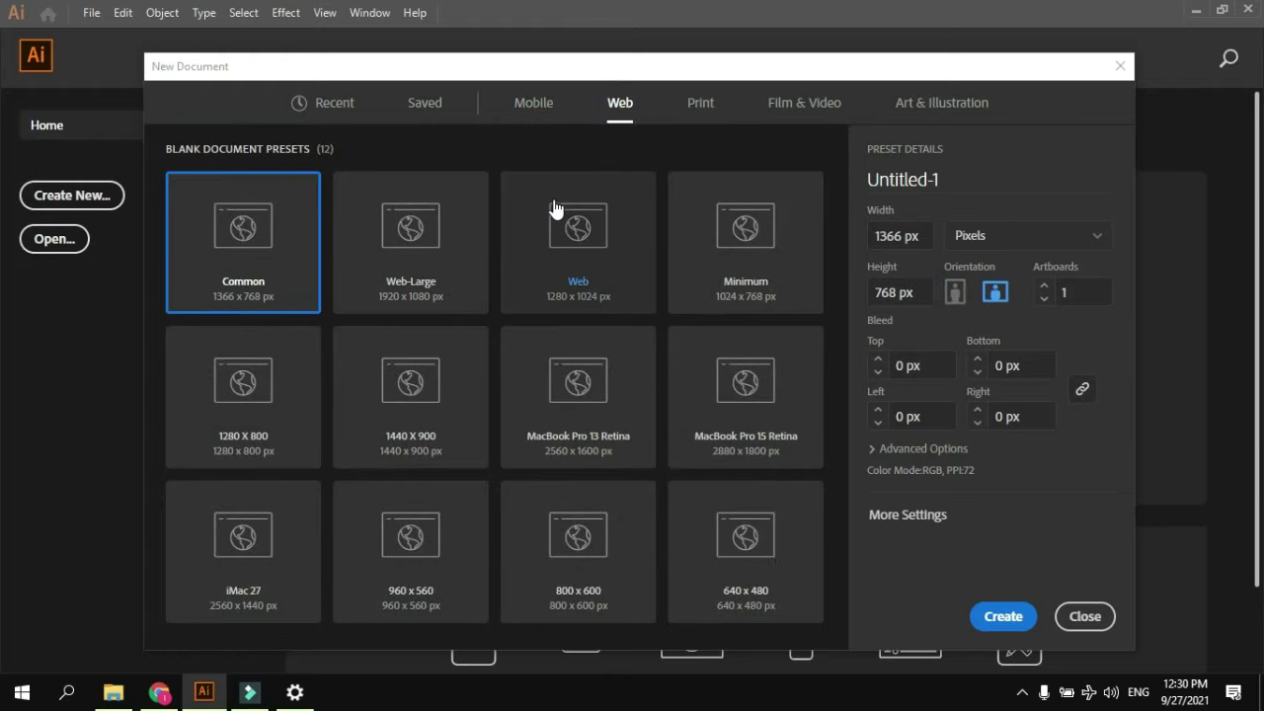
left_click(700, 113)
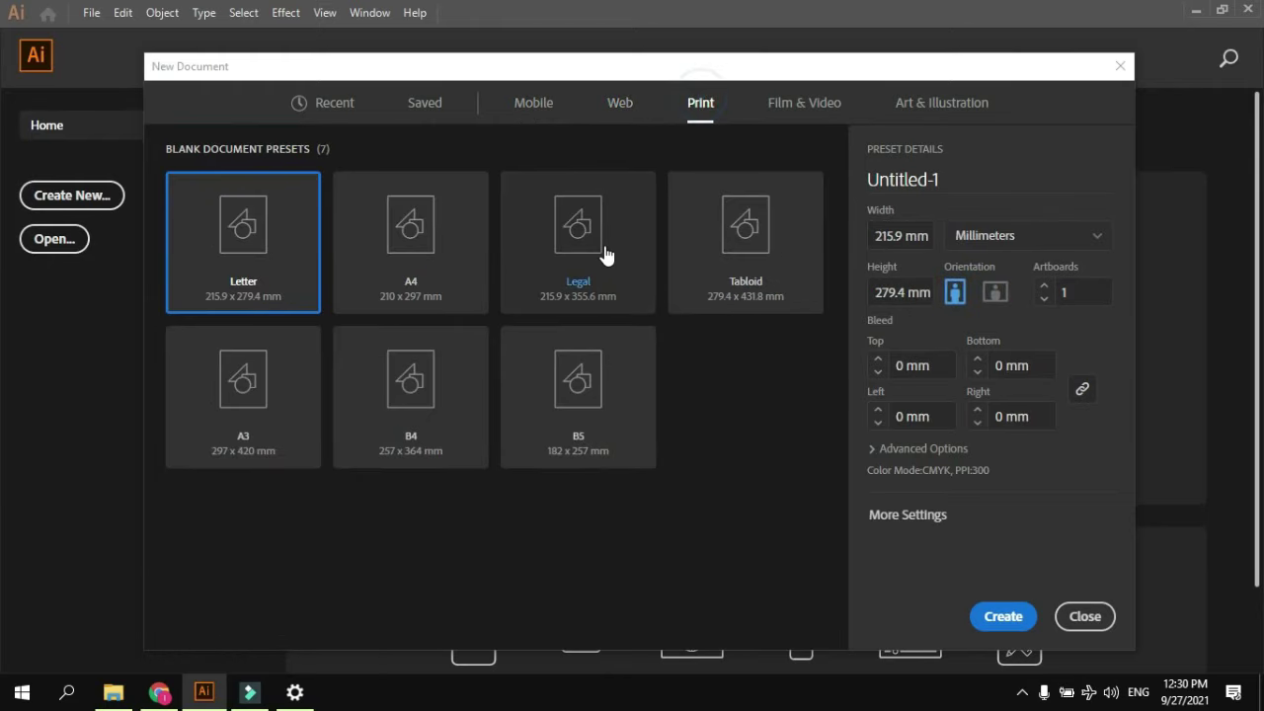
left_click(810, 103)
scroll(573, 254, "down", 2)
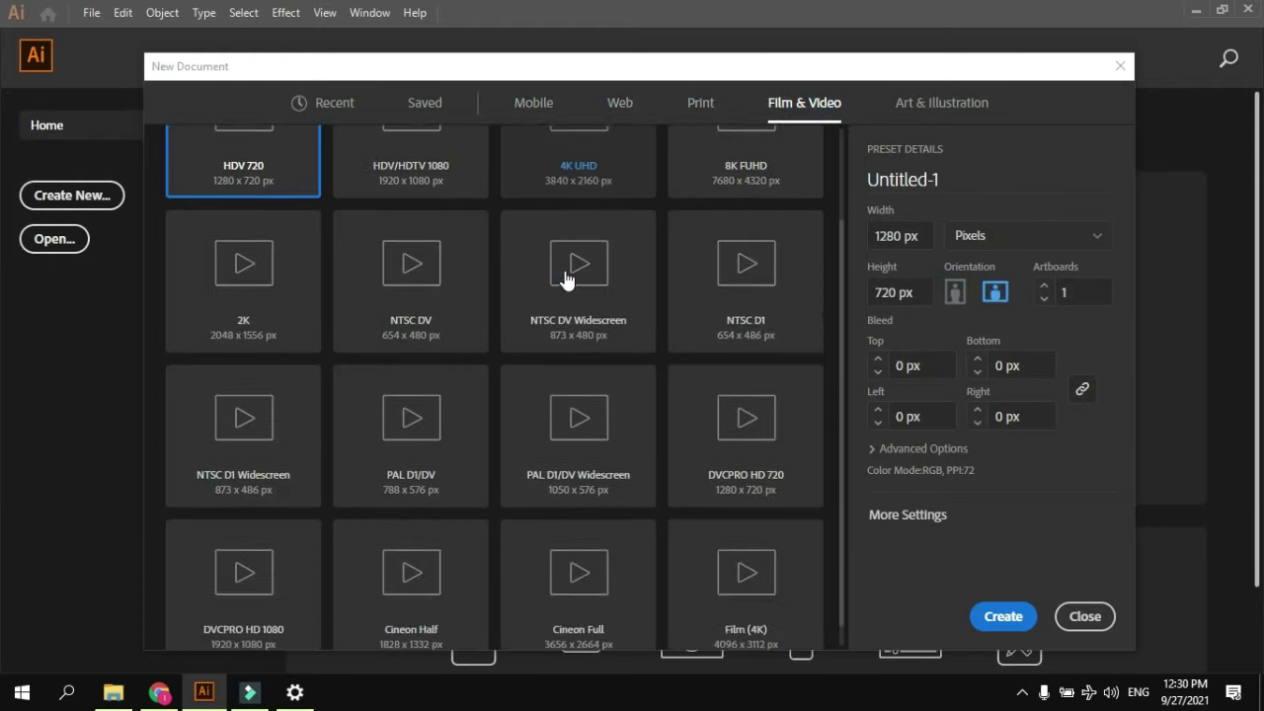
scroll(563, 279, "up", 2)
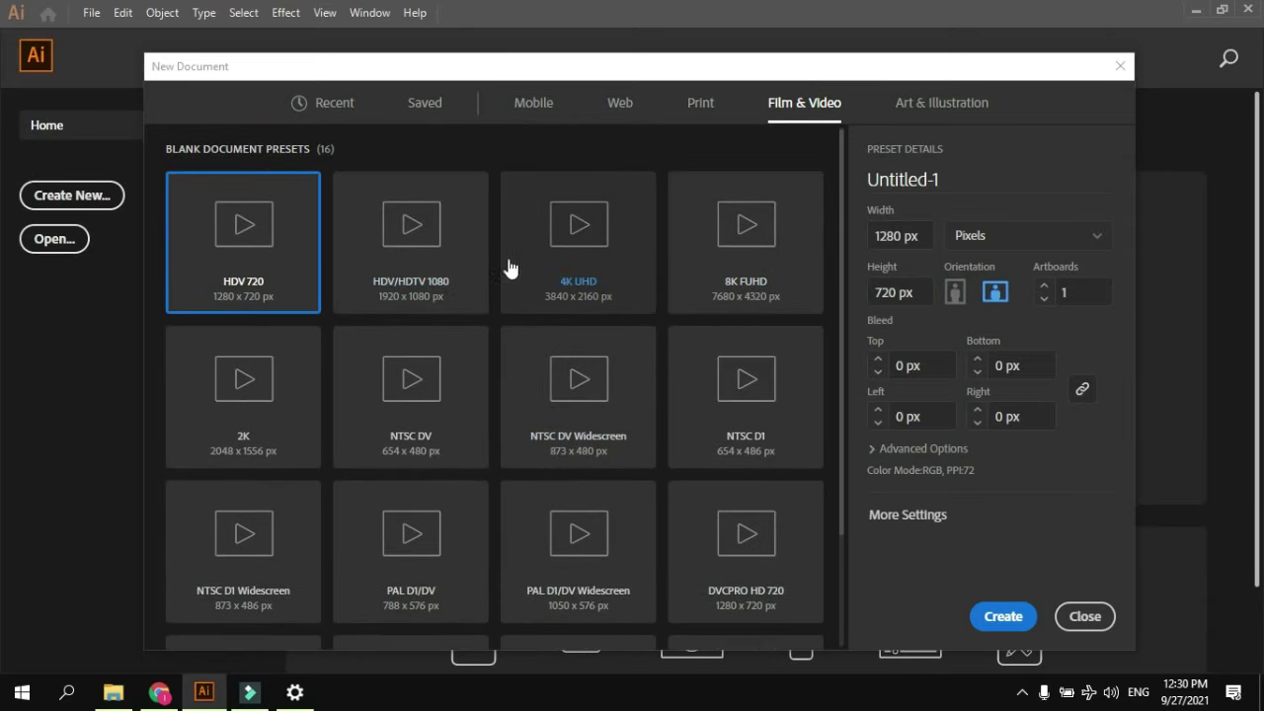
left_click(933, 106)
scroll(494, 264, "down", 2)
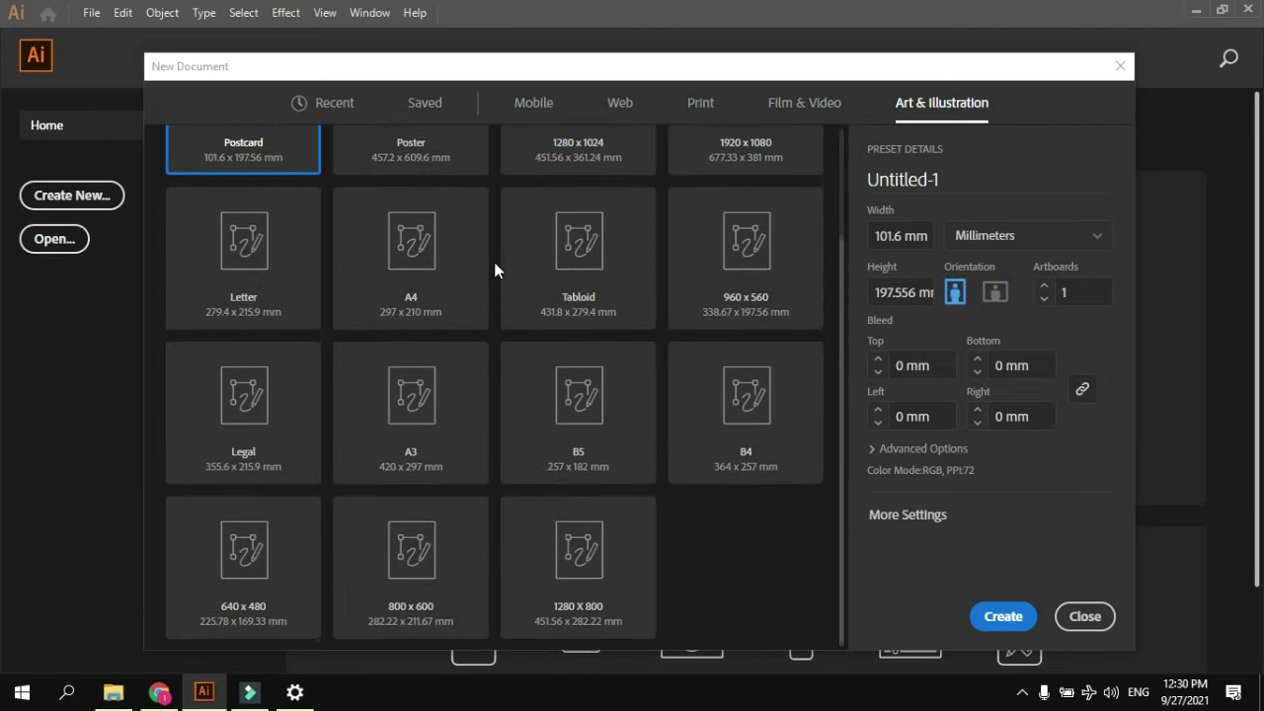
scroll(494, 267, "up", 2)
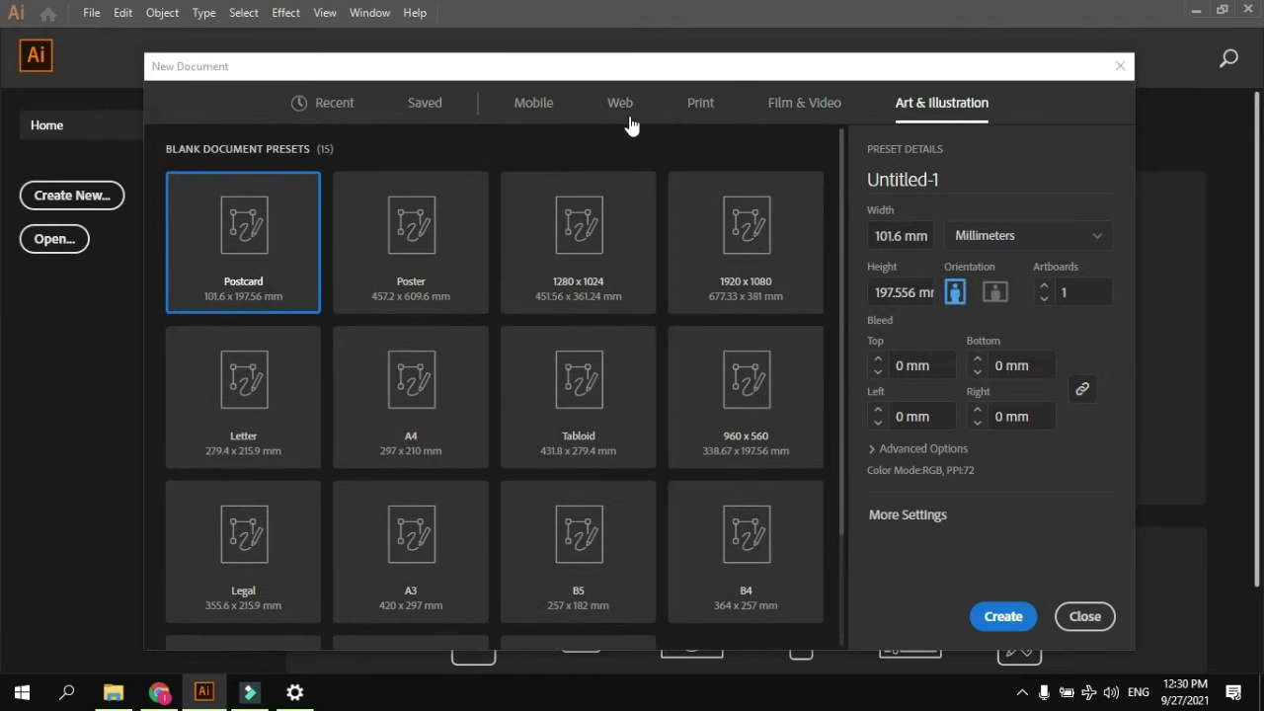
left_click(696, 107)
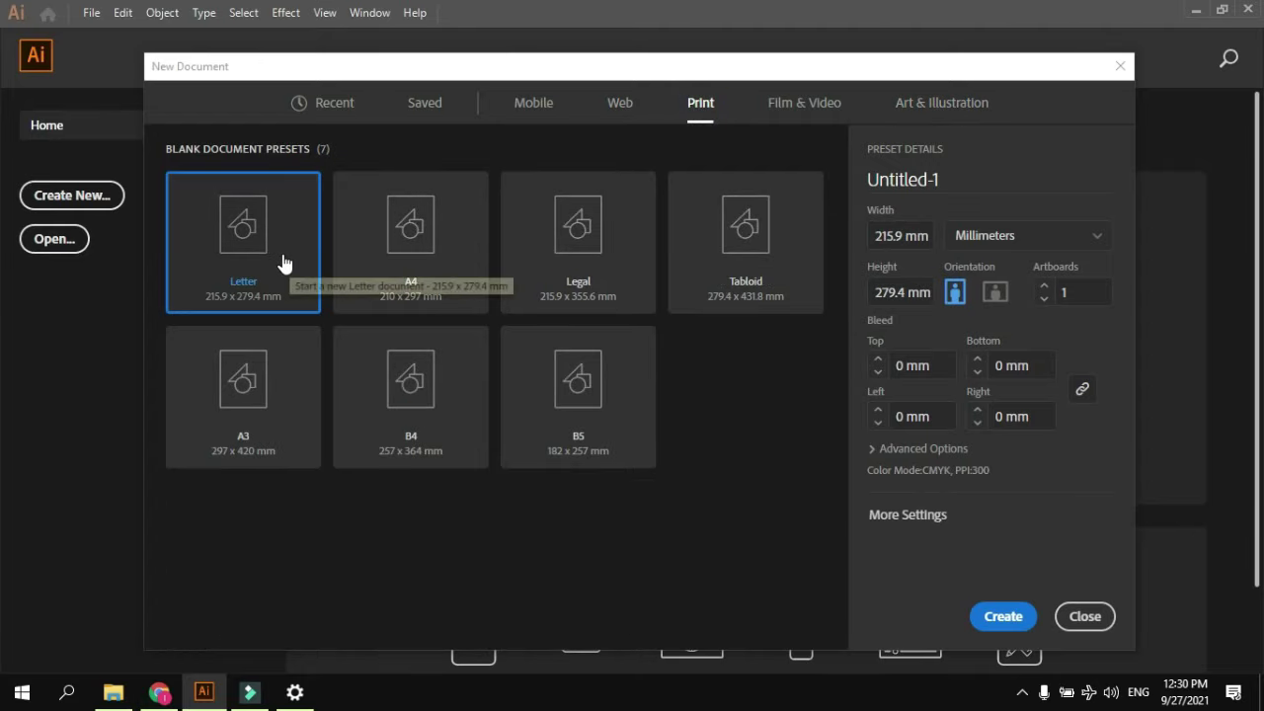
Pick the A4 preset in Inches with 1 artboard and portrait orientation
left_click(441, 243)
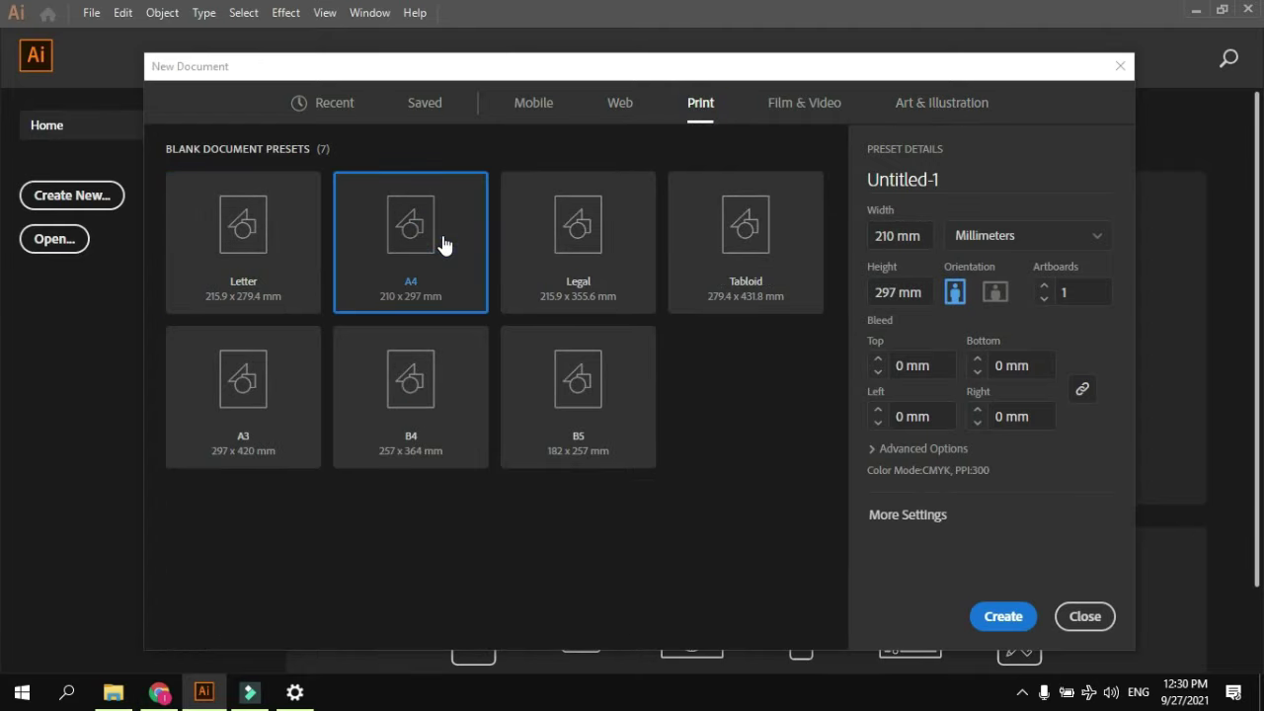
left_click(1052, 243)
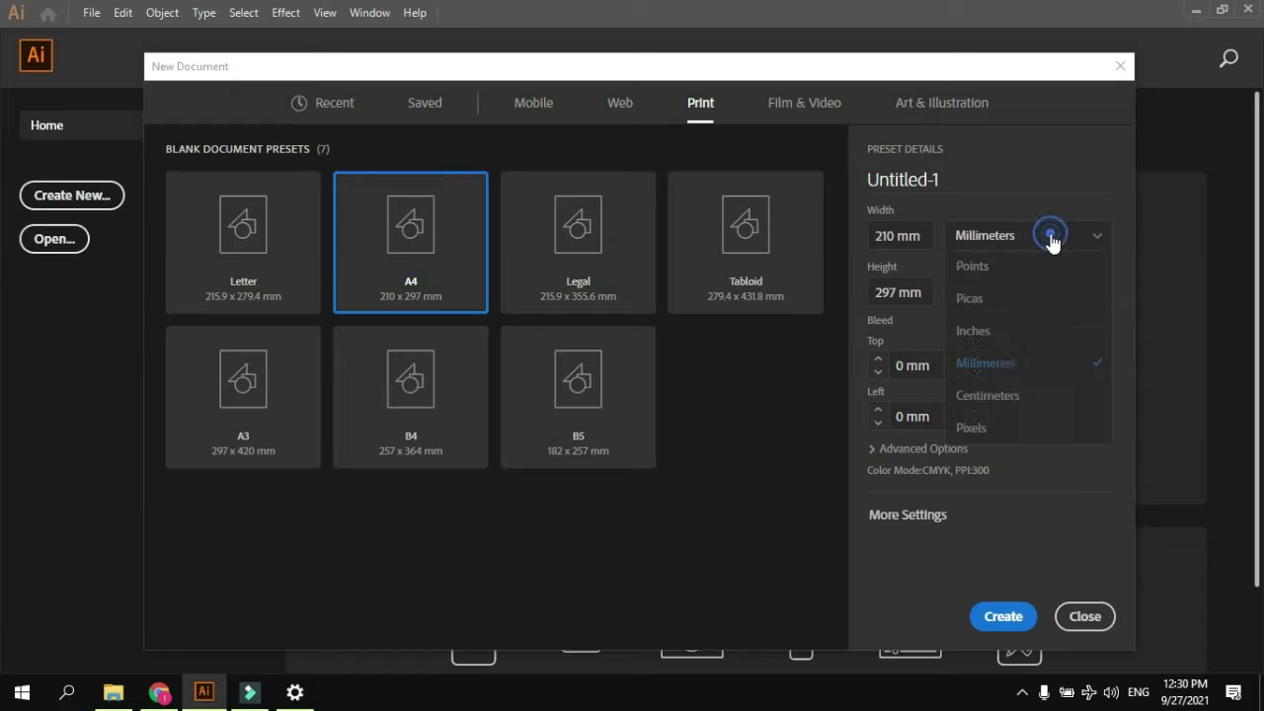
left_click(997, 330)
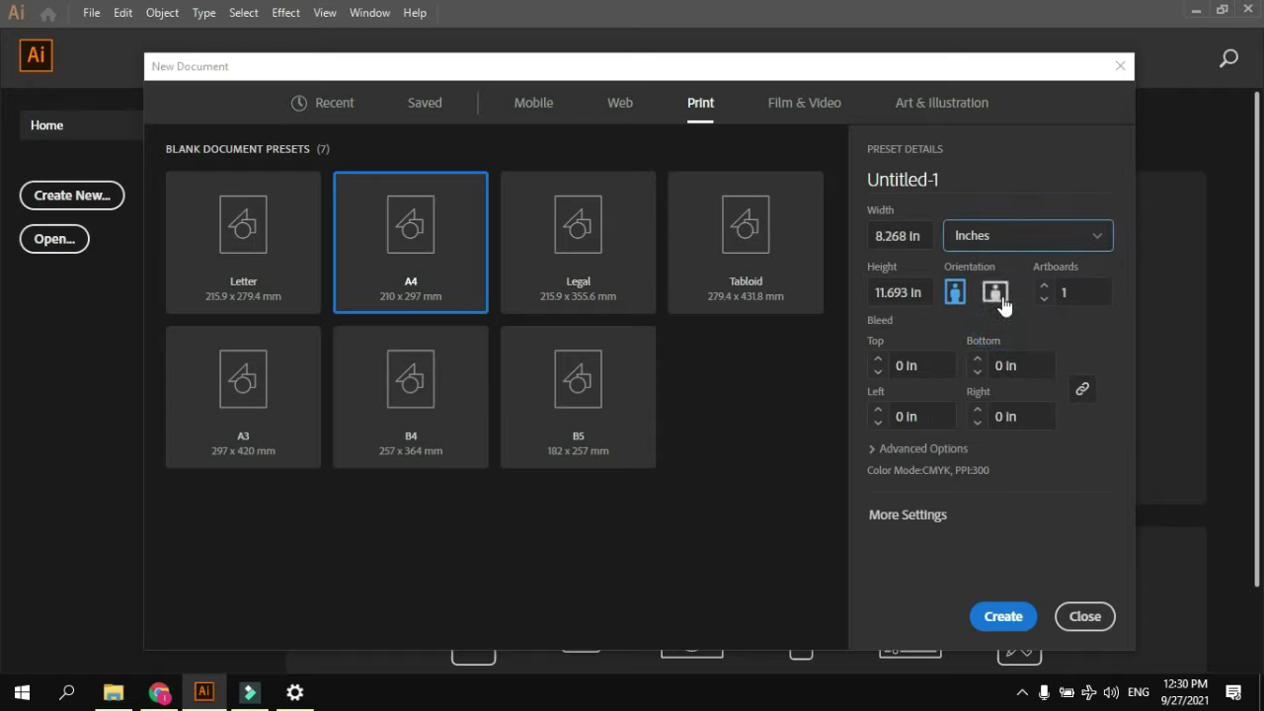
left_click(1077, 290)
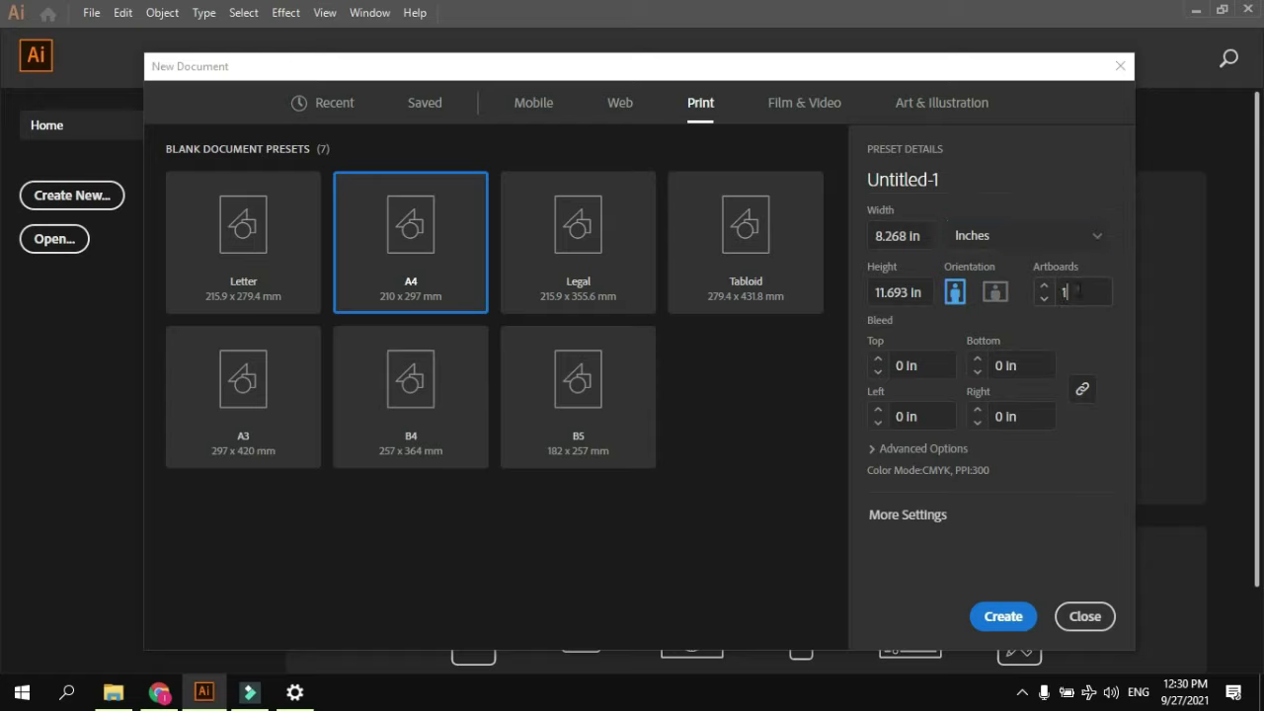
left_click(1073, 320)
left_click(997, 293)
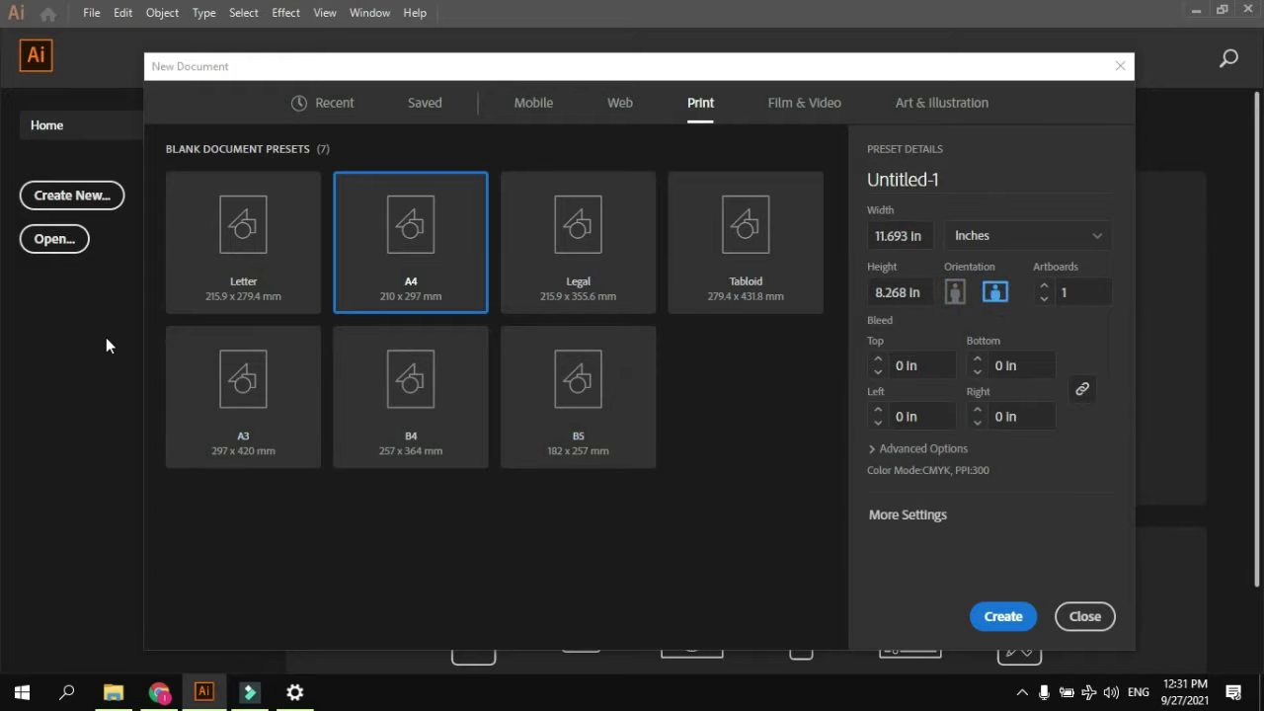
left_click(953, 292)
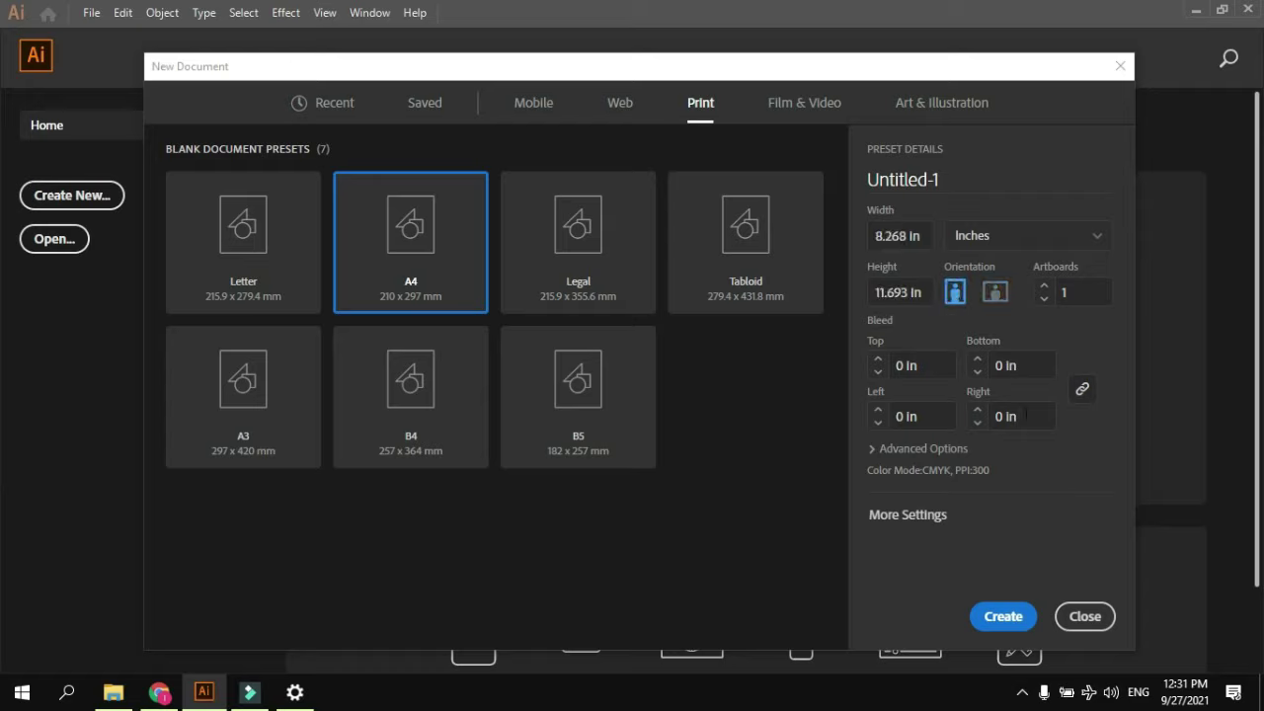
Keep CMYK colour and Default preview in the advanced options, and open More Settings
left_click(885, 448)
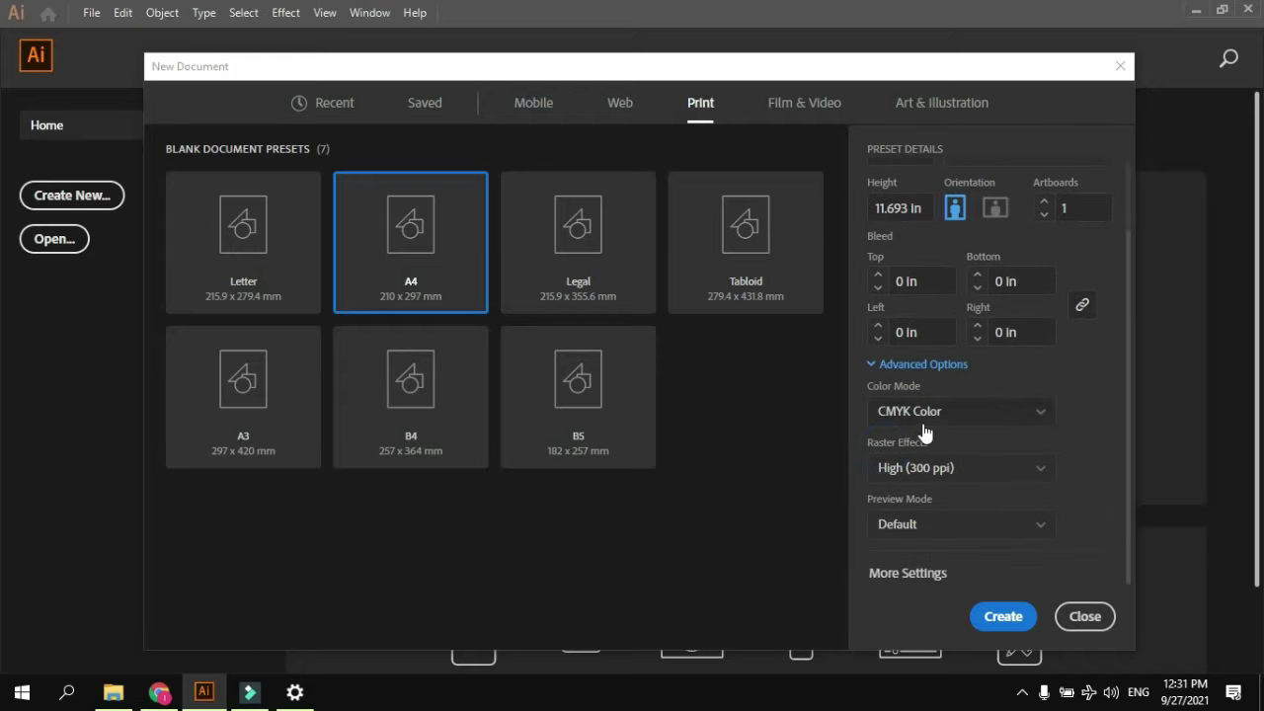
left_click(1038, 412)
left_click(1037, 413)
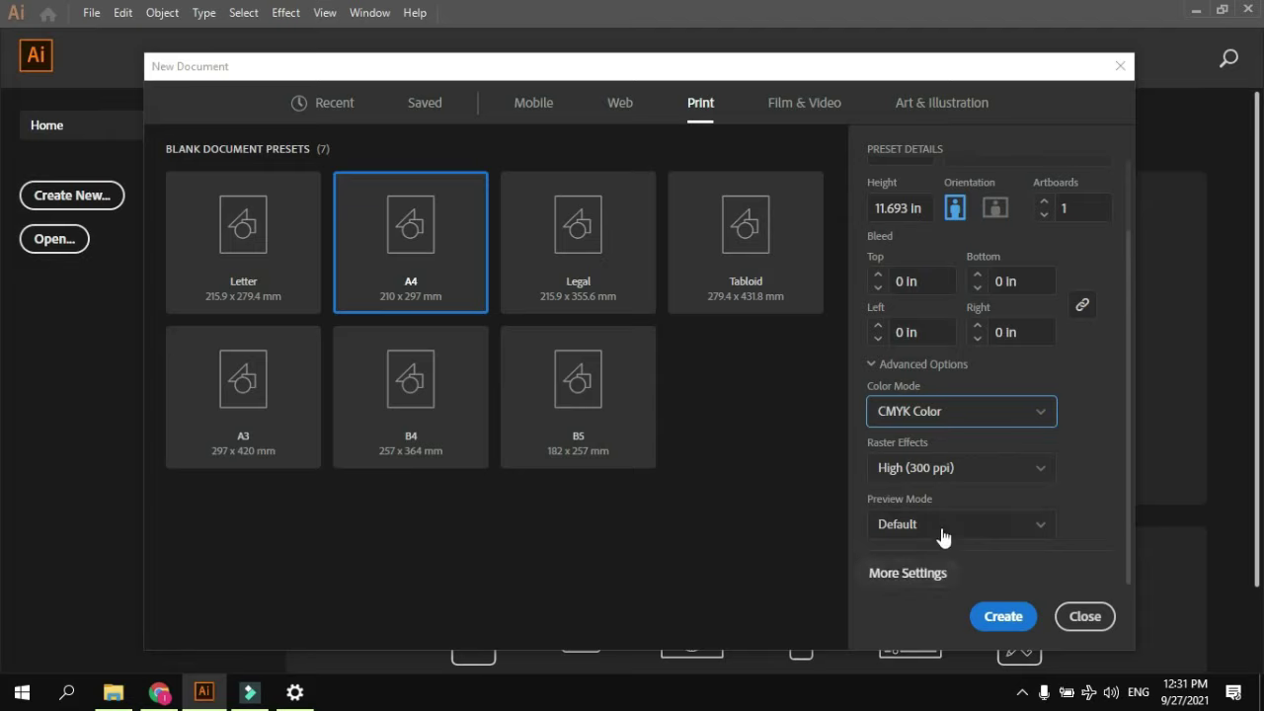
left_click(988, 524)
left_click(915, 510)
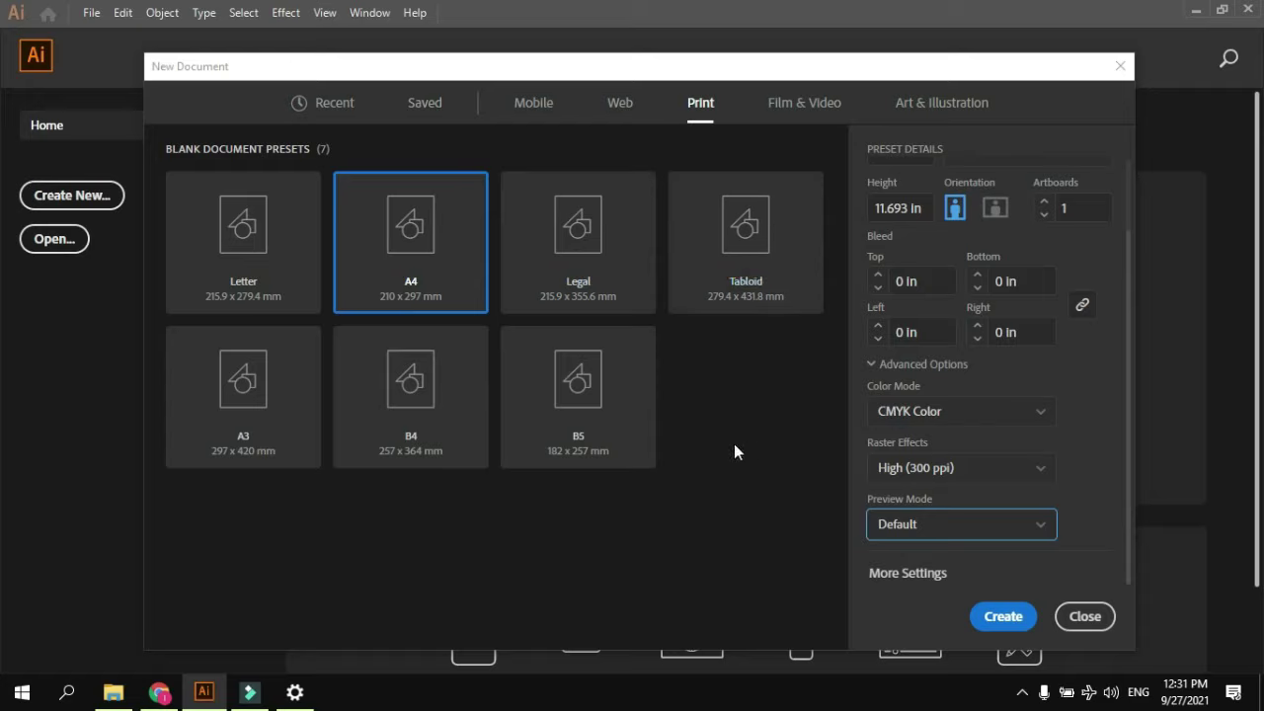
left_click(894, 573)
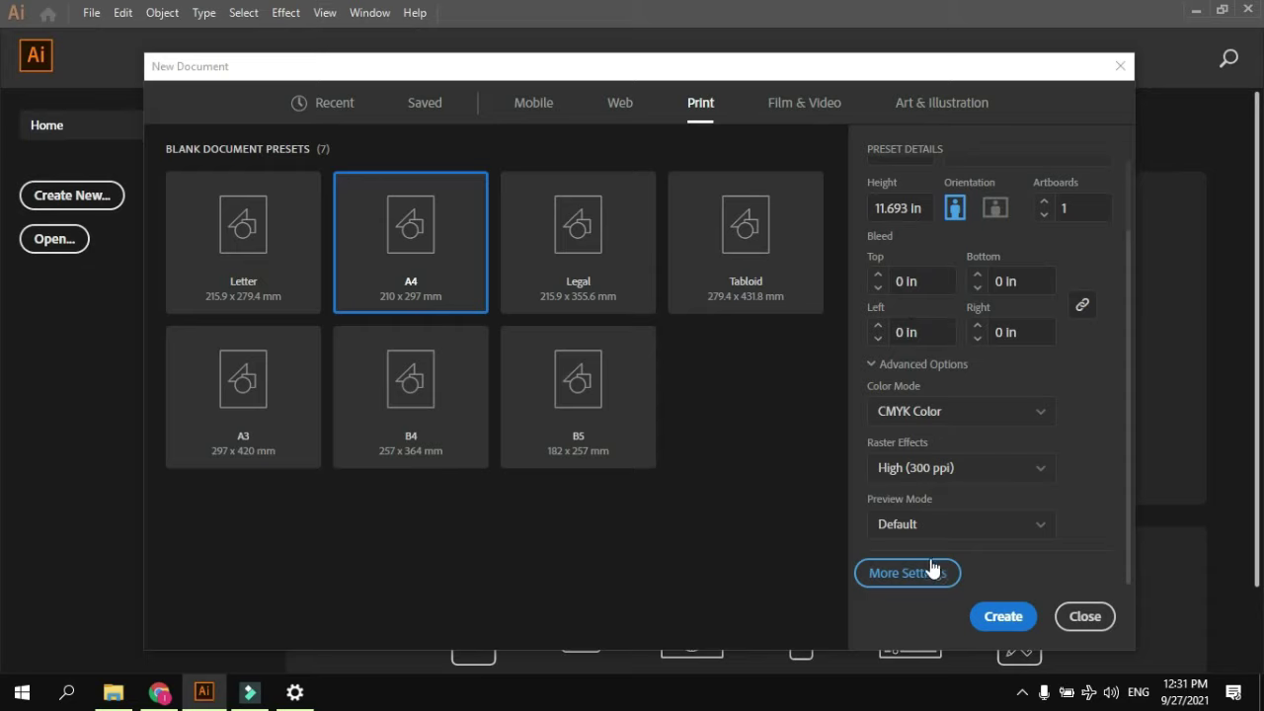
left_click(887, 581)
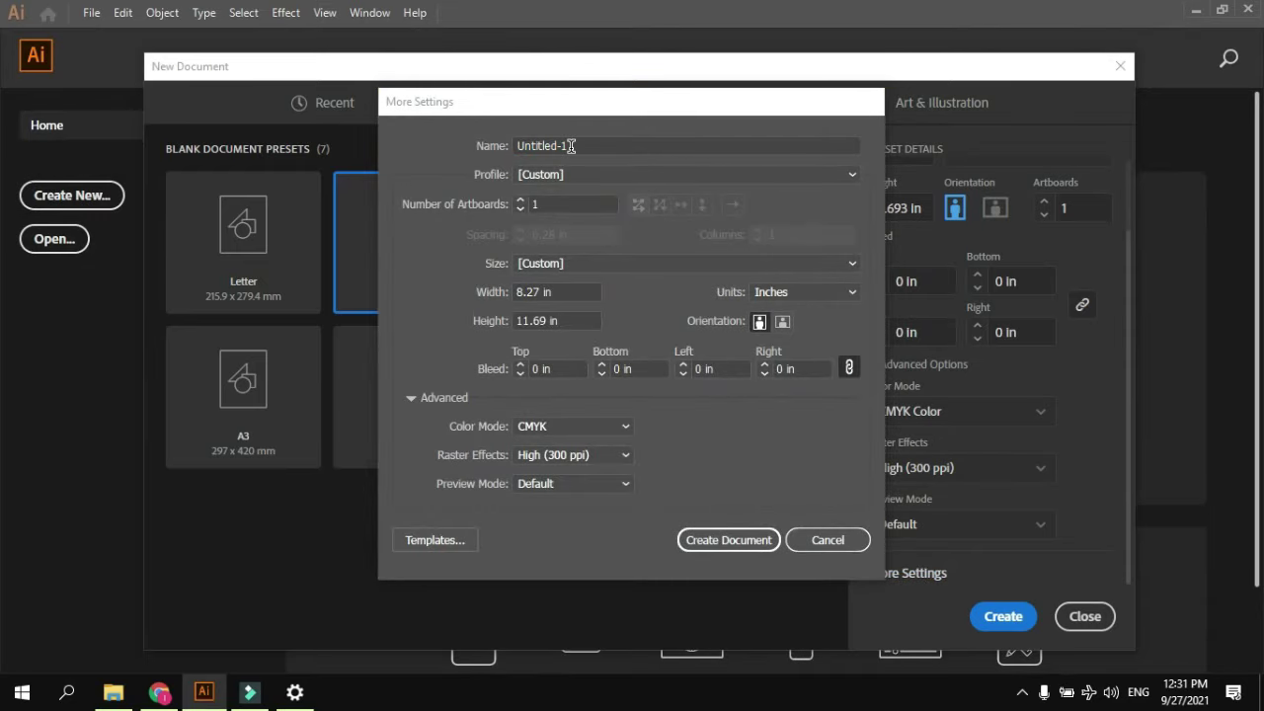
Cancel More Settings and rename the document from Untitled-1 to 'Jazzy Editz'
left_click(571, 145)
double_click(571, 145)
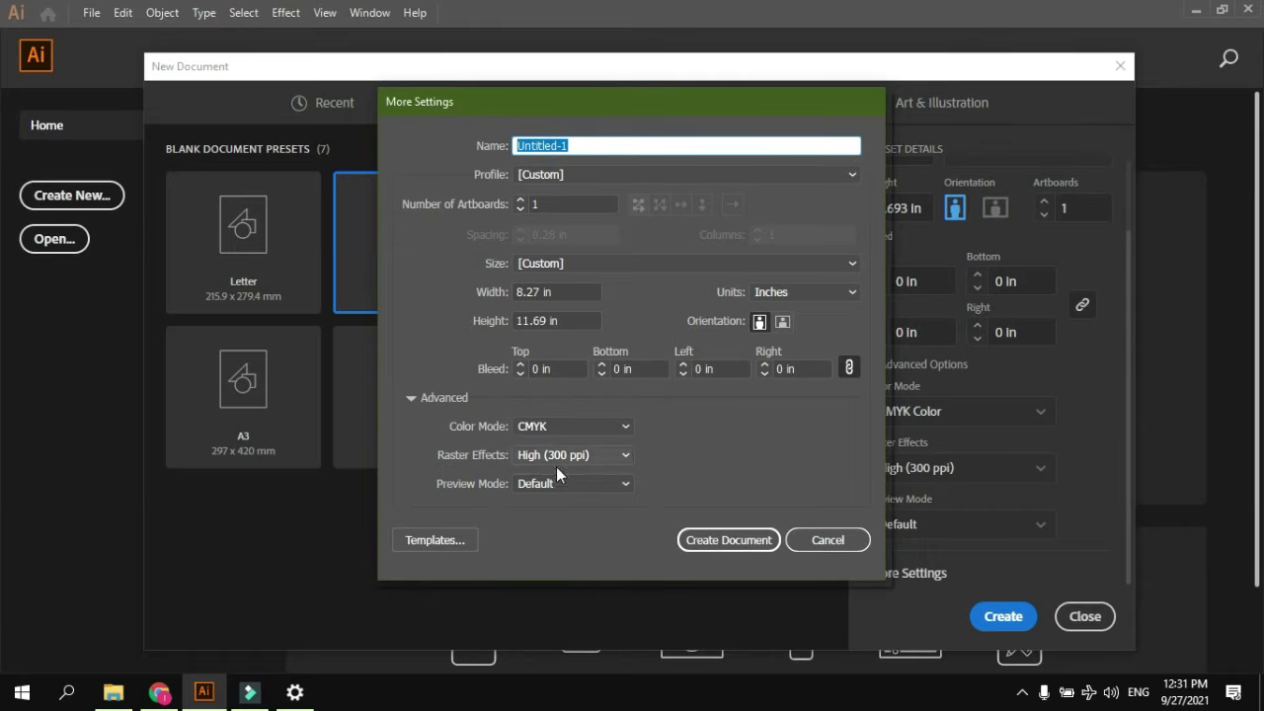
left_click(831, 540)
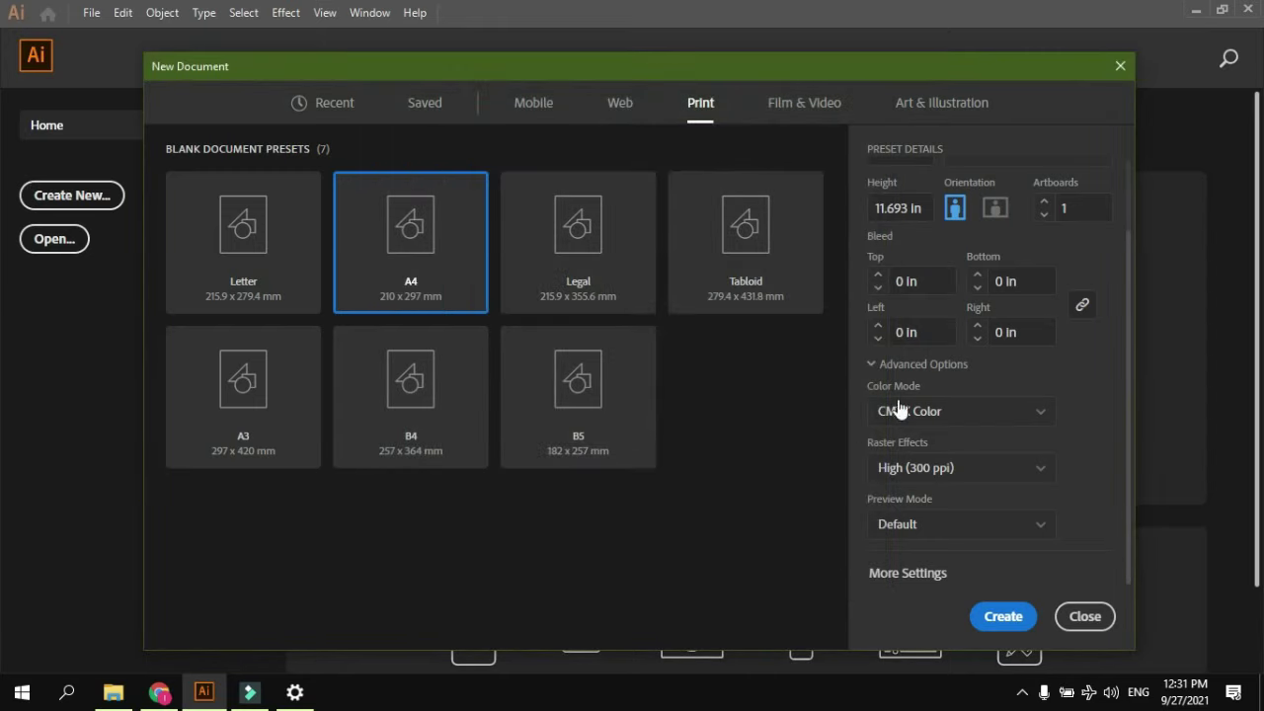
left_click(960, 179)
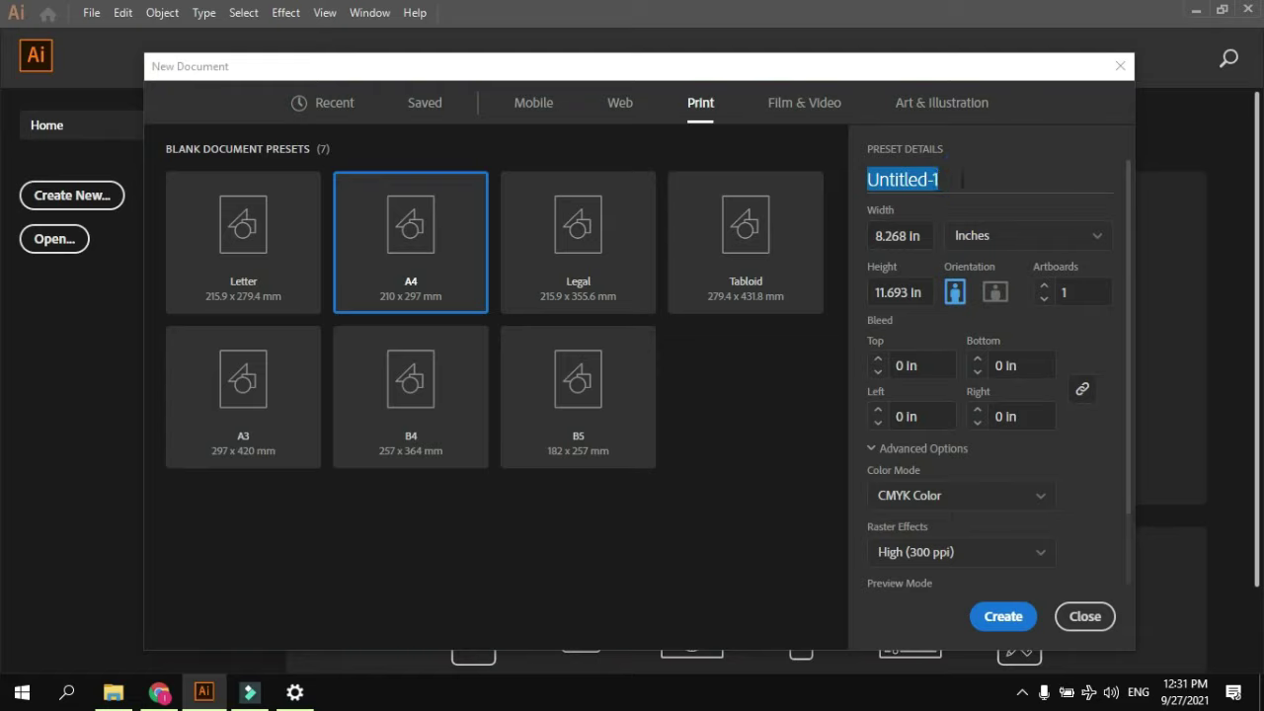
key("BackSpace")
type("J")
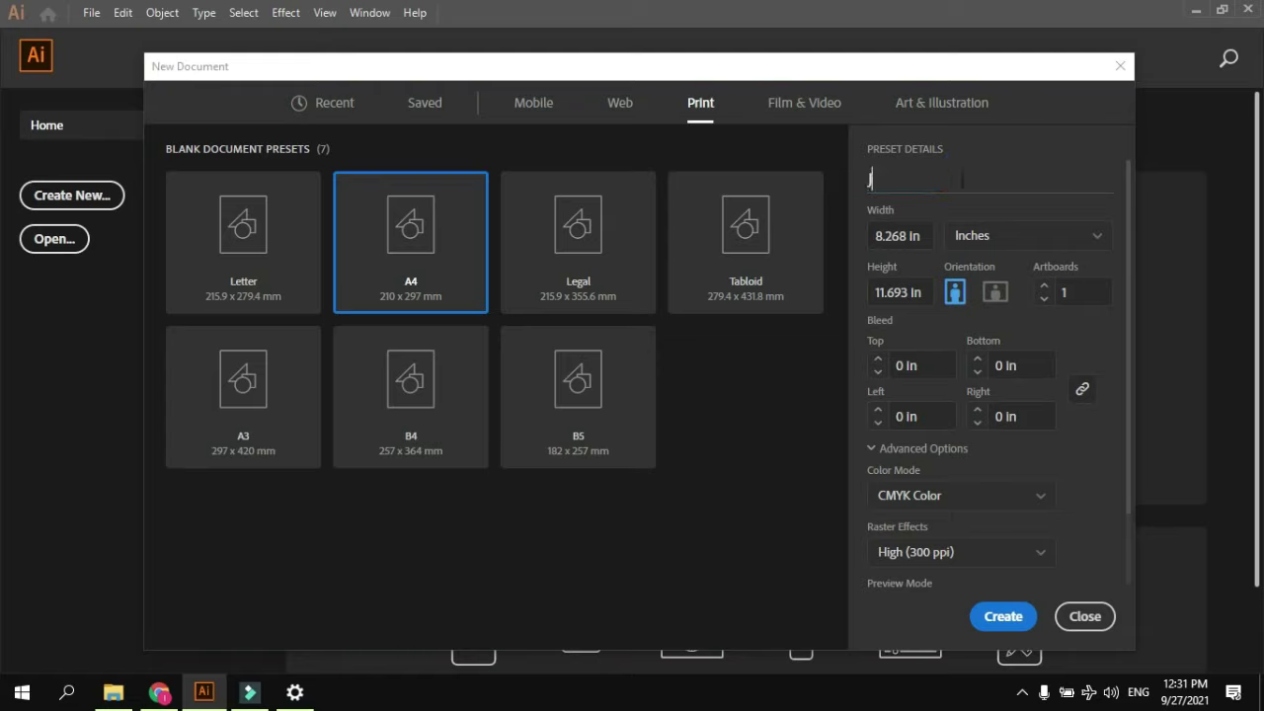
type("azzy E")
type("ditz")
scroll(958, 256, "down", 2)
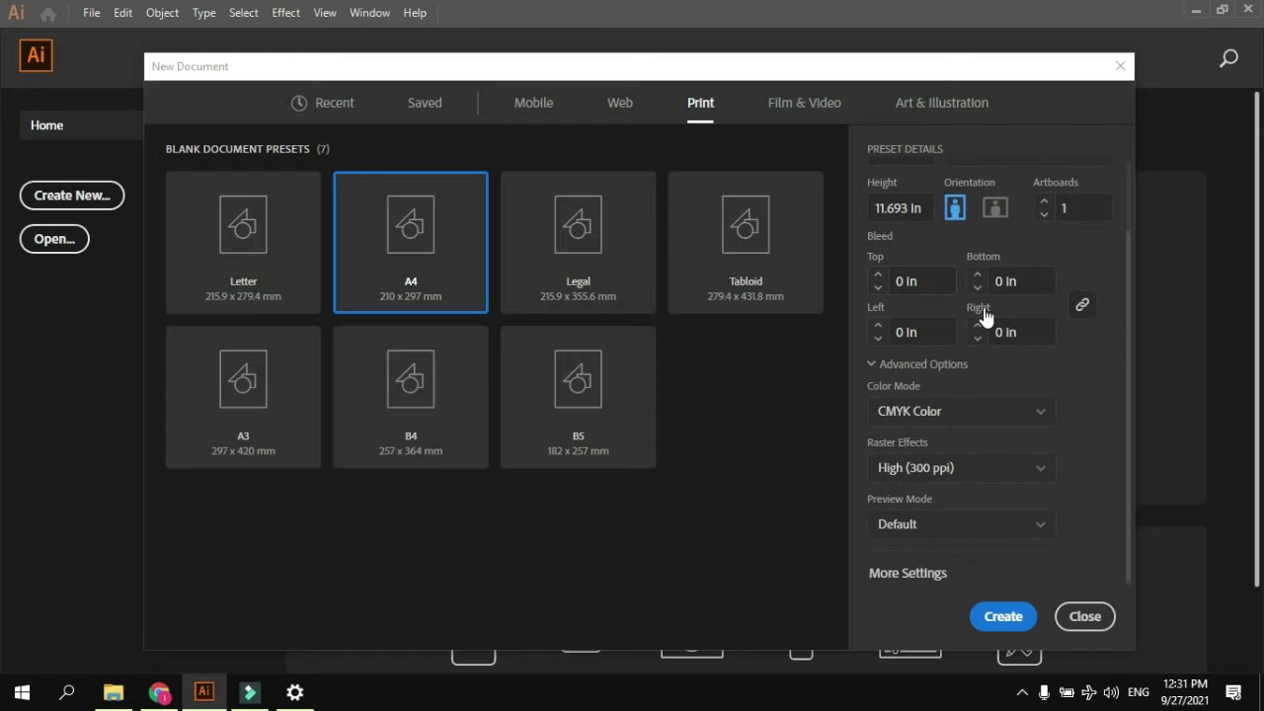
Create the Jazzy Editz document, look over its side panels, and go full screen with menu bar
left_click(1003, 618)
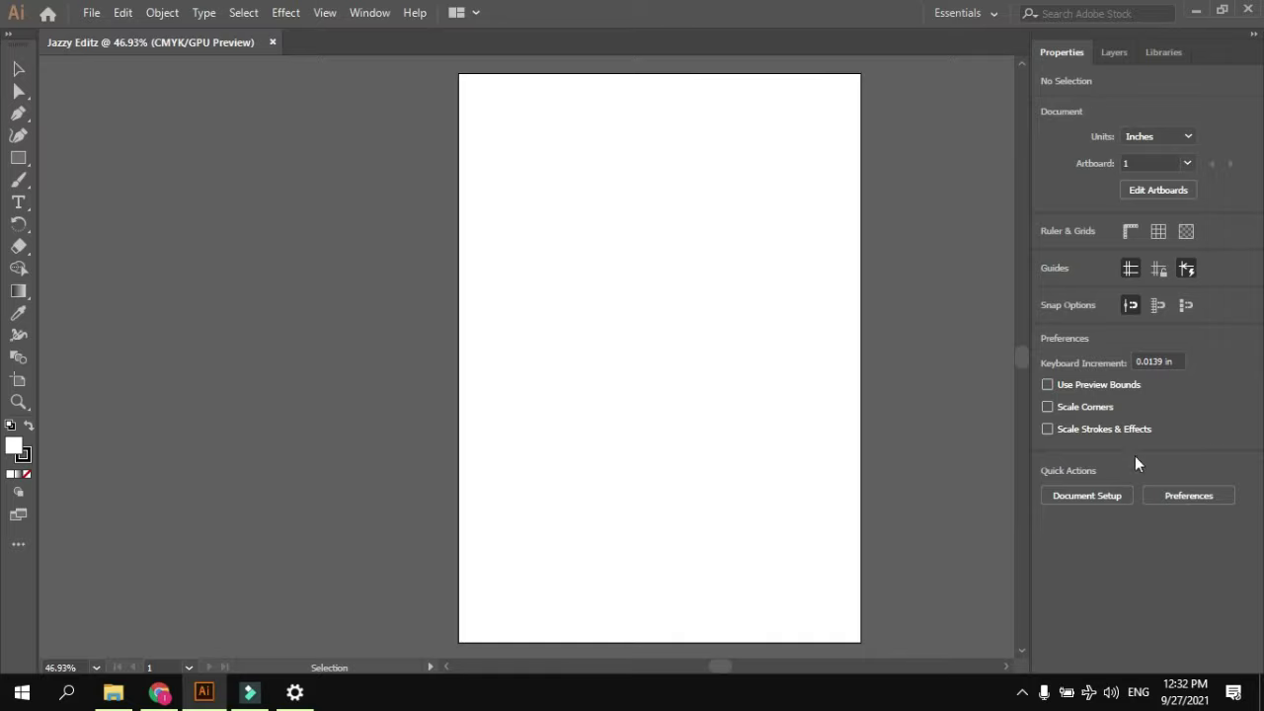
left_click(1110, 53)
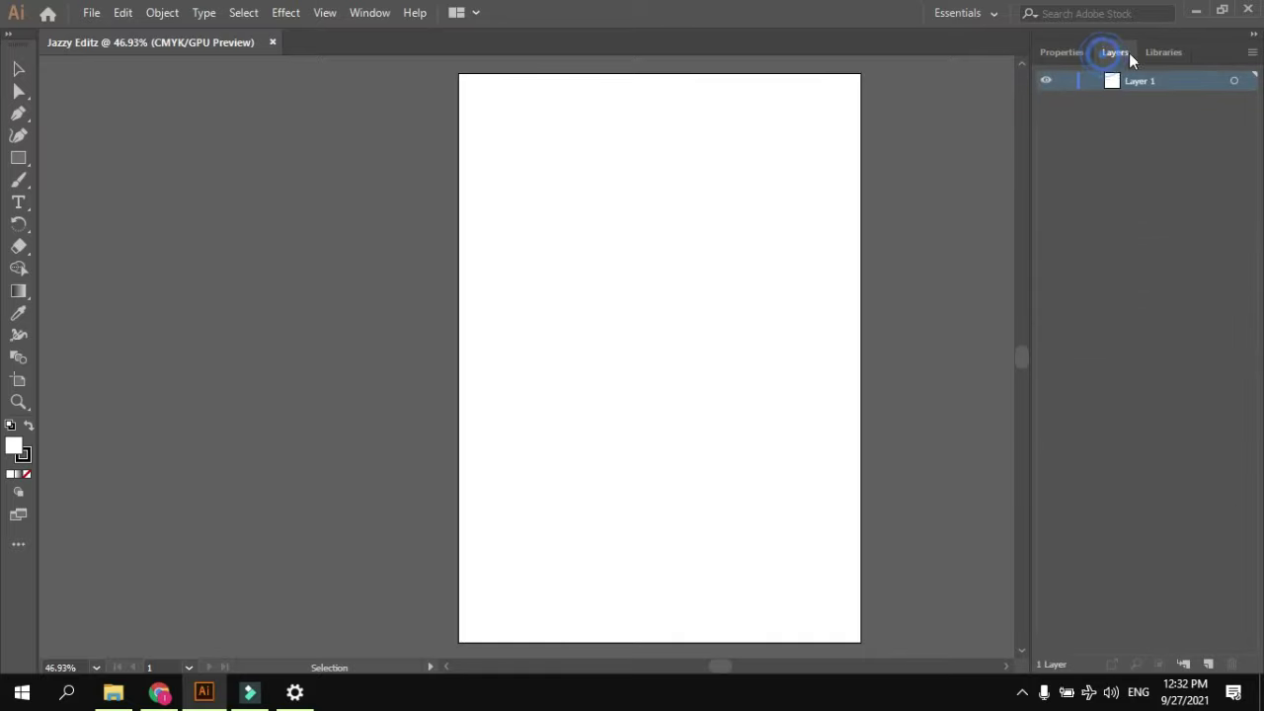
left_click(1161, 52)
left_click(1065, 54)
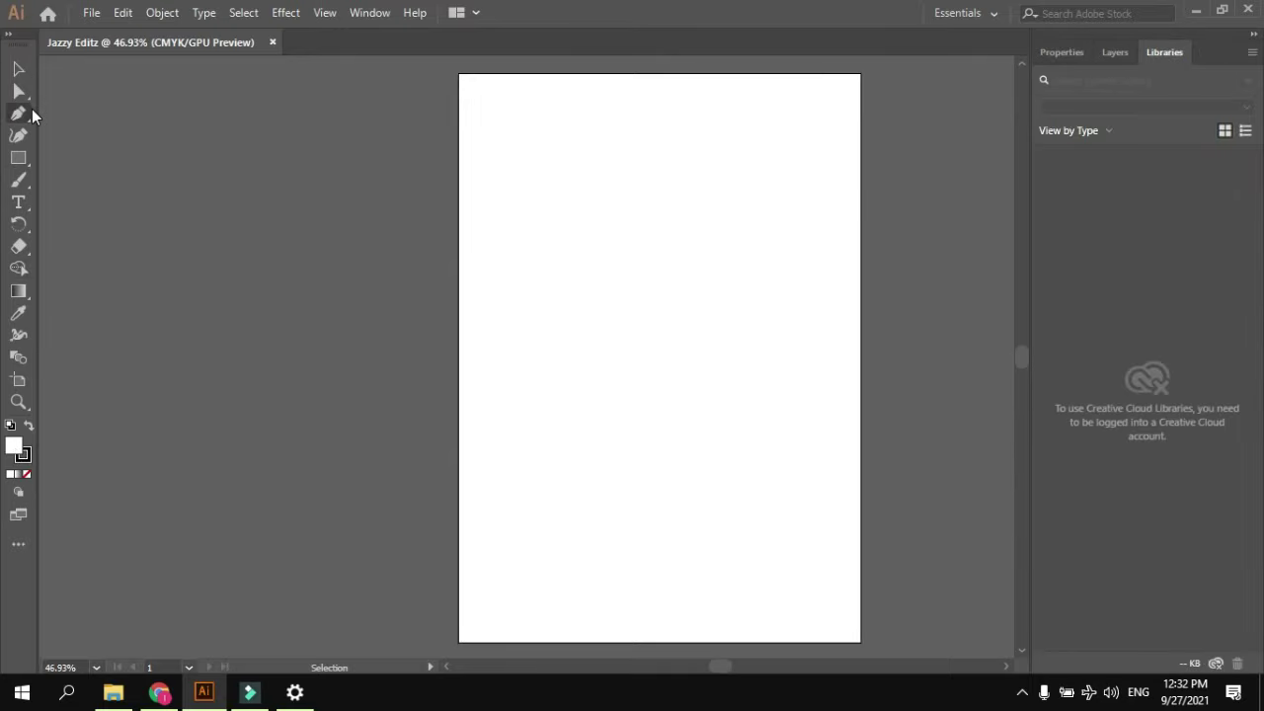
left_click(90, 16)
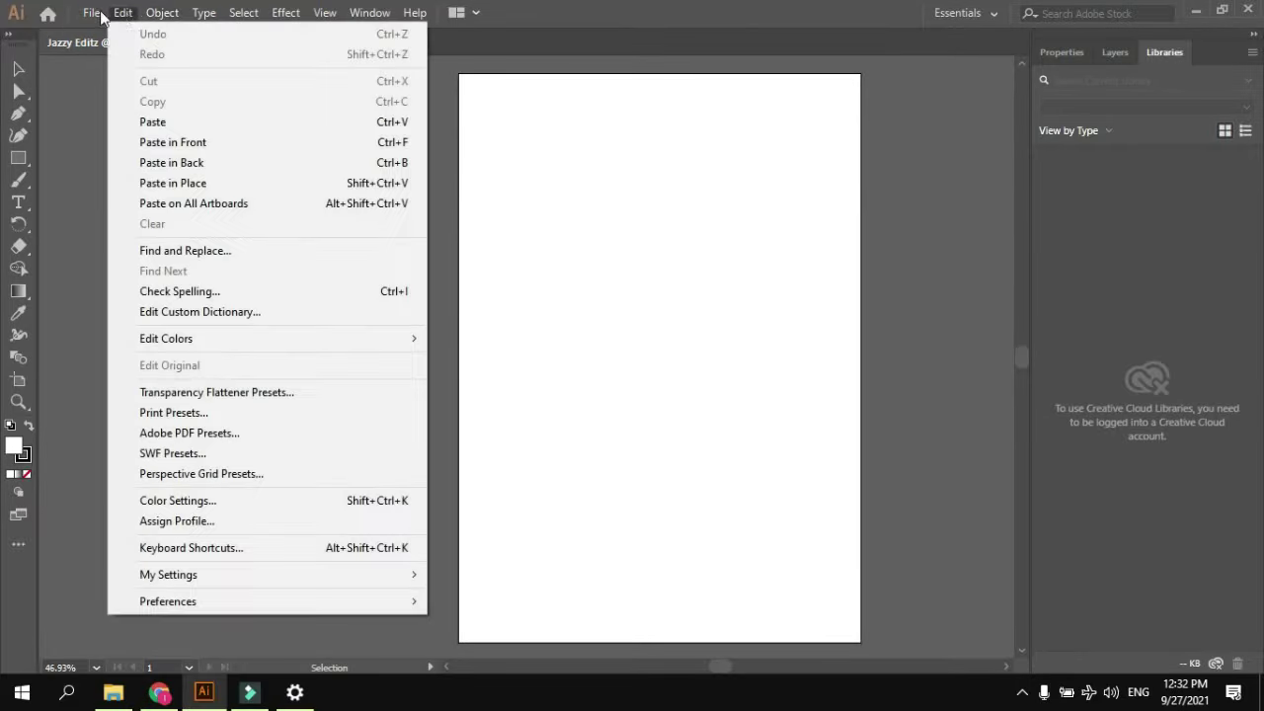
left_click(57, 133)
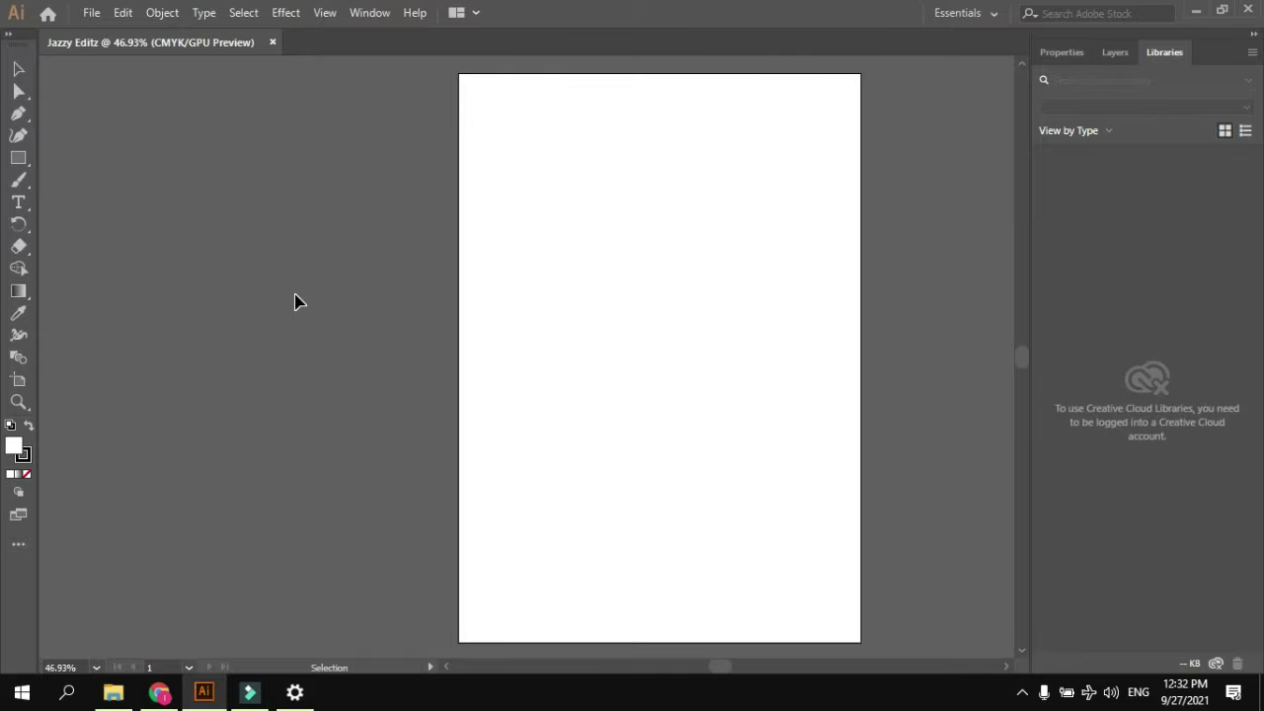
key("f")
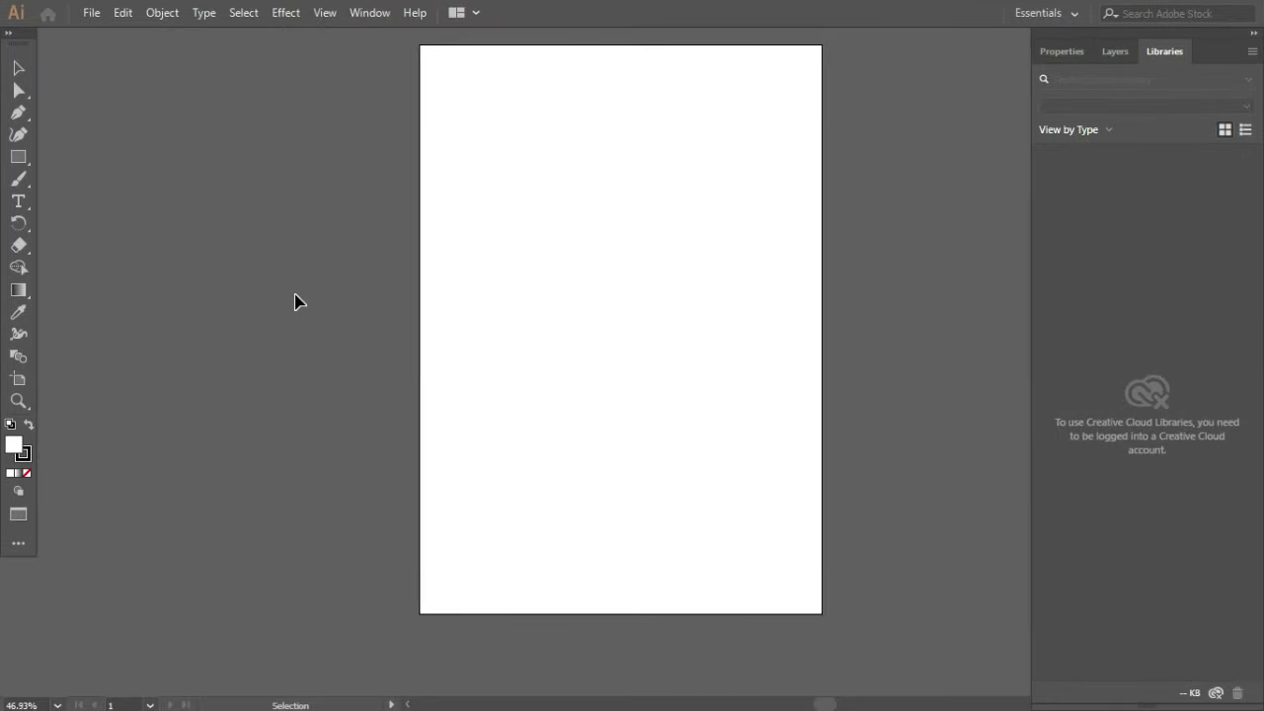
Cycle the F screen modes back to normal, then hide and restore the panels with Tab
key("f")
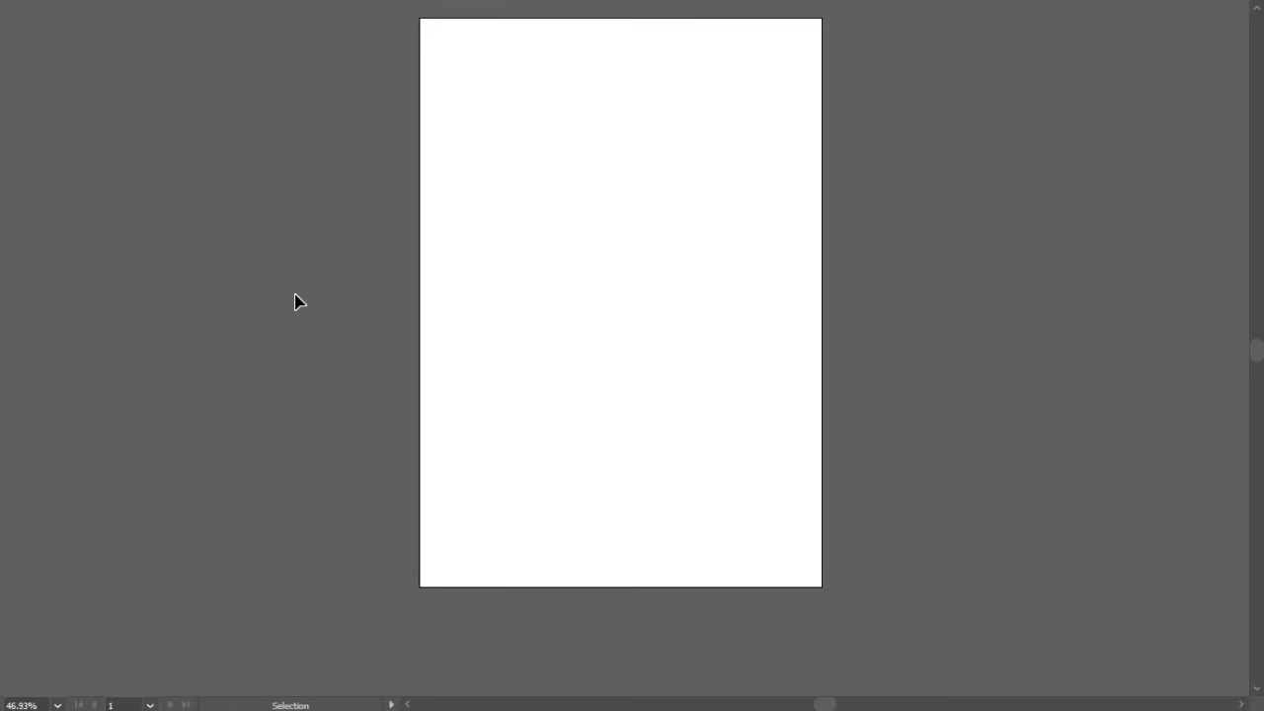
key("f")
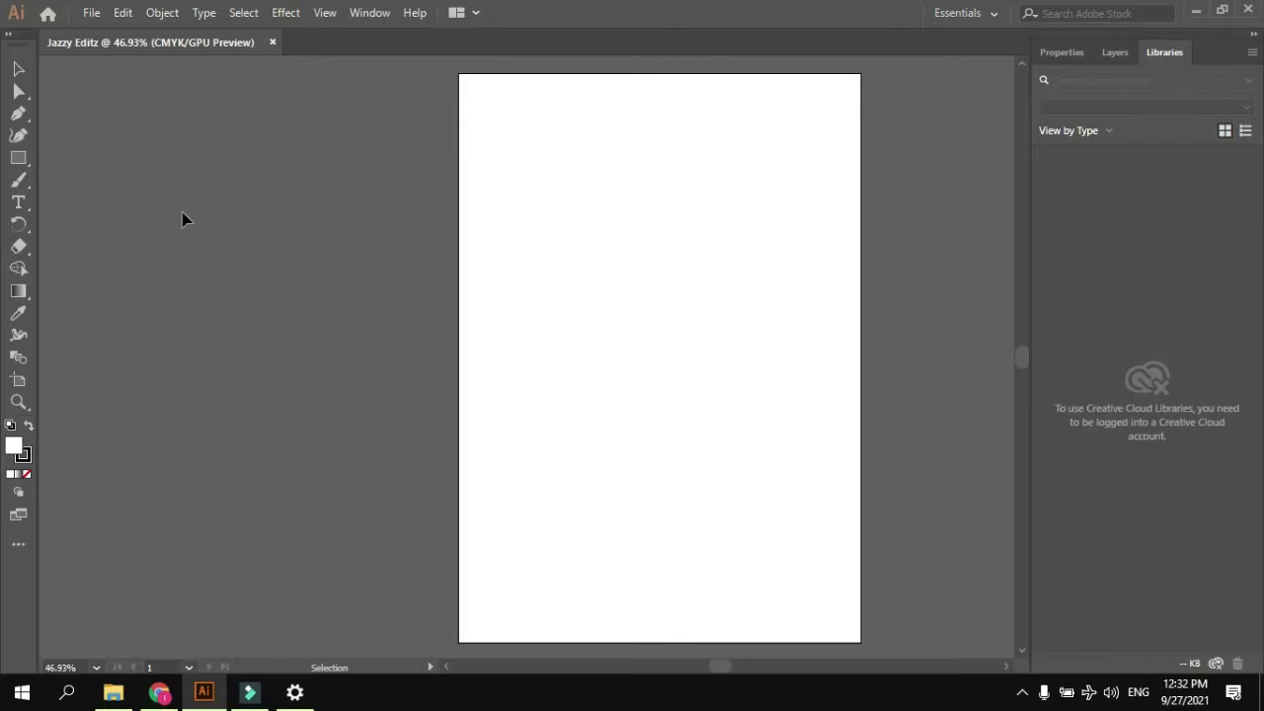
left_click(316, 231)
key("Tab")
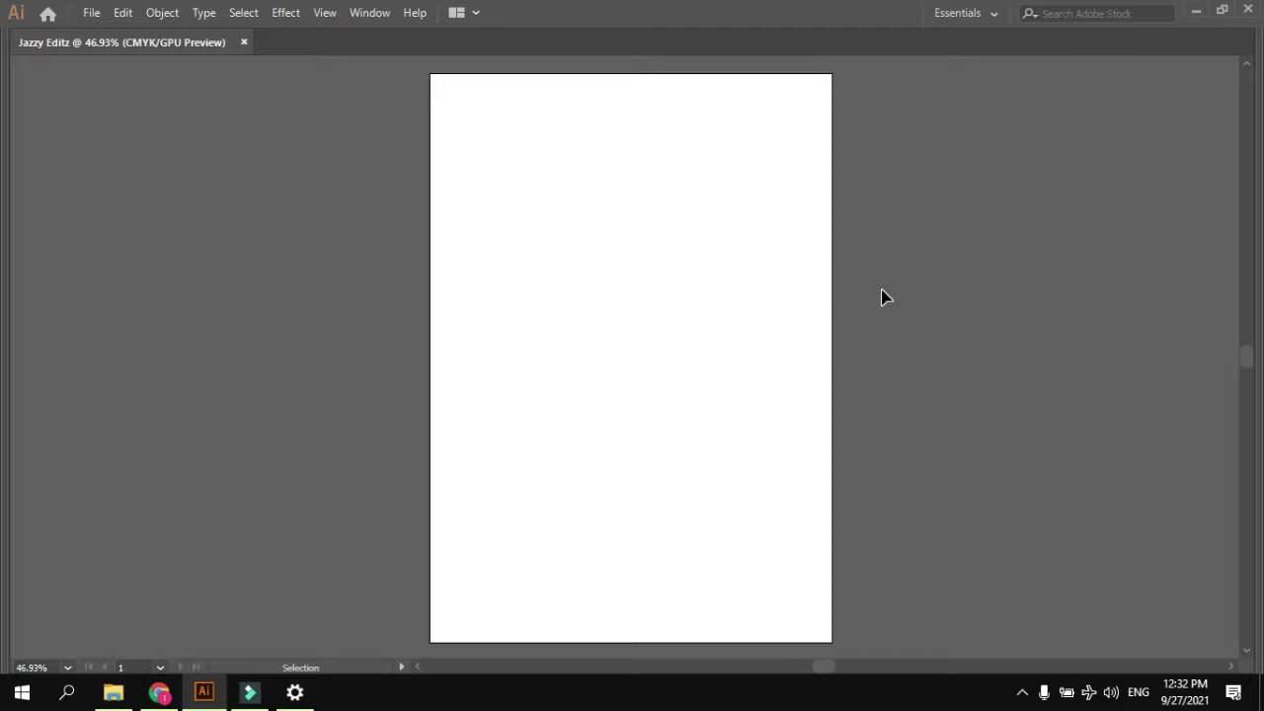
key("Tab")
left_click(336, 311)
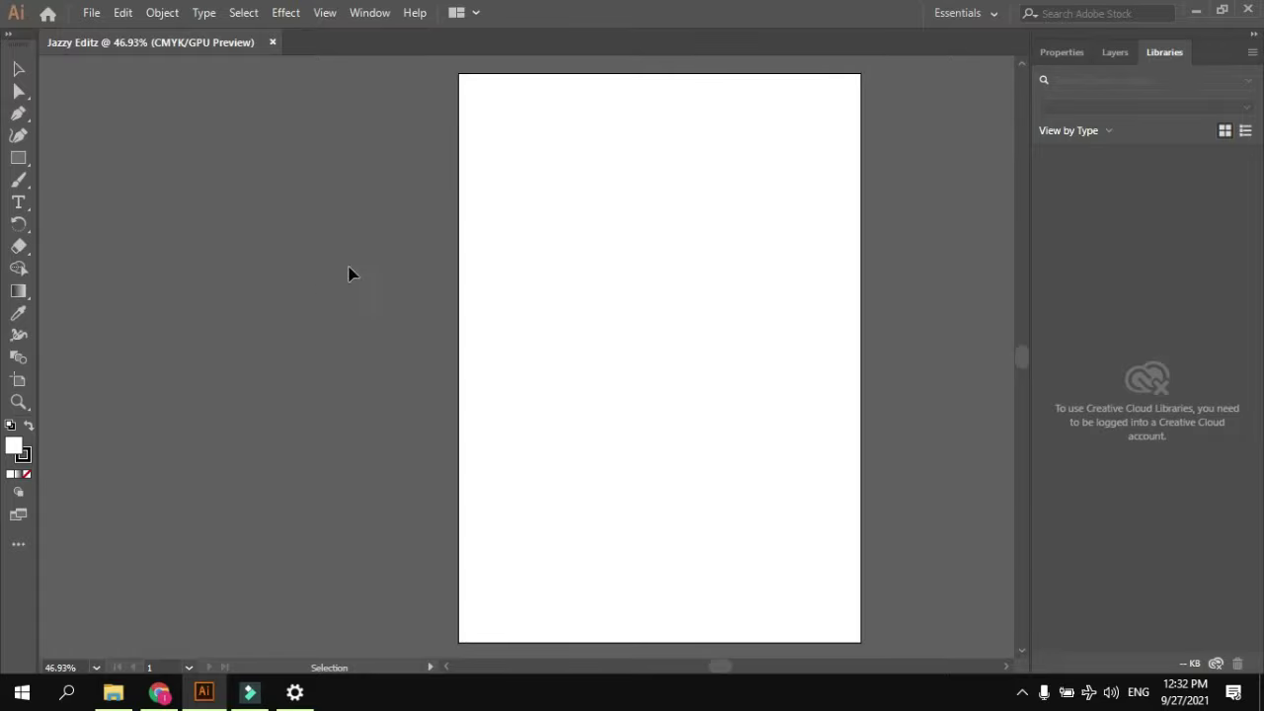
Try the Essentials, Painting and Typography workspaces in turn
left_click(981, 13)
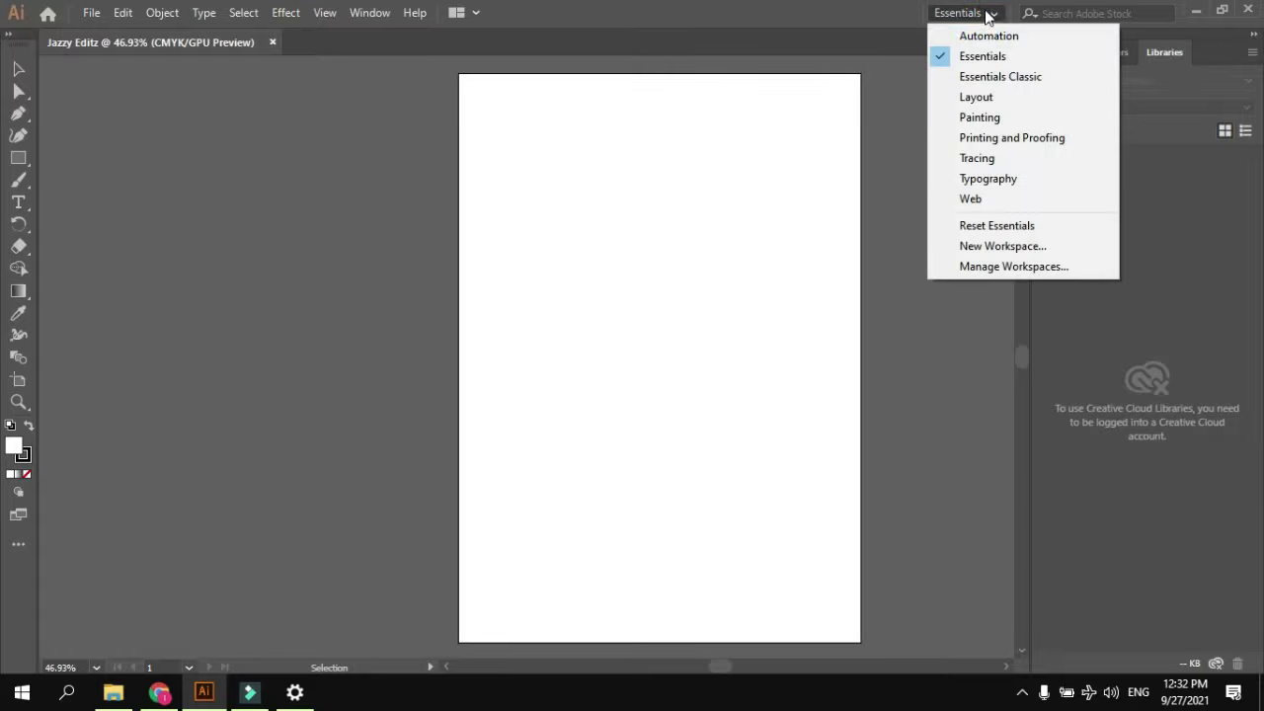
left_click(984, 14)
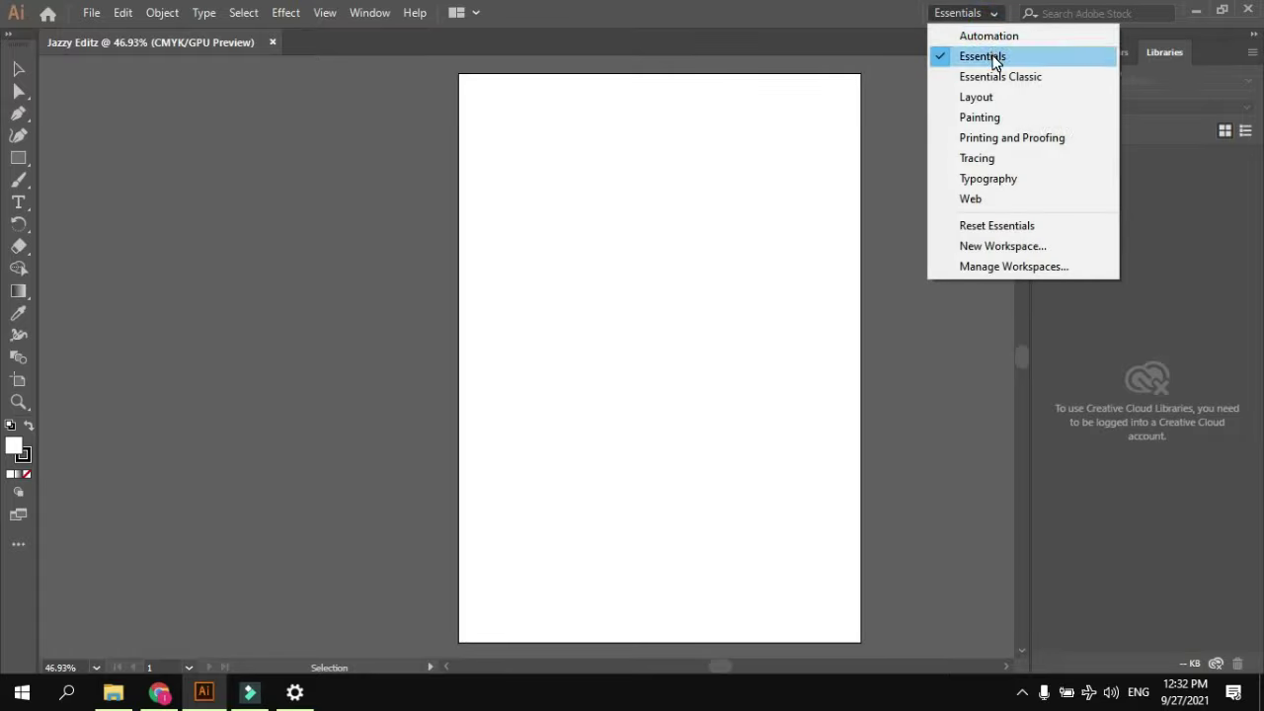
left_click(992, 57)
left_click(978, 14)
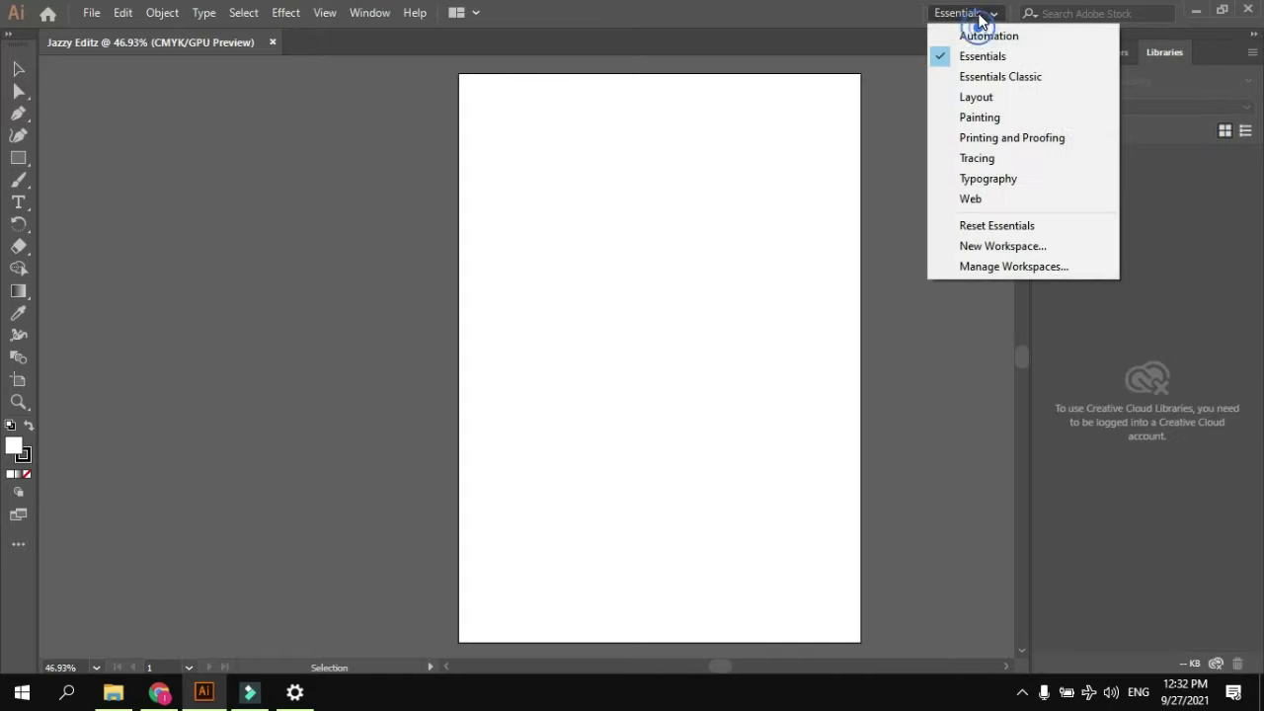
left_click(975, 118)
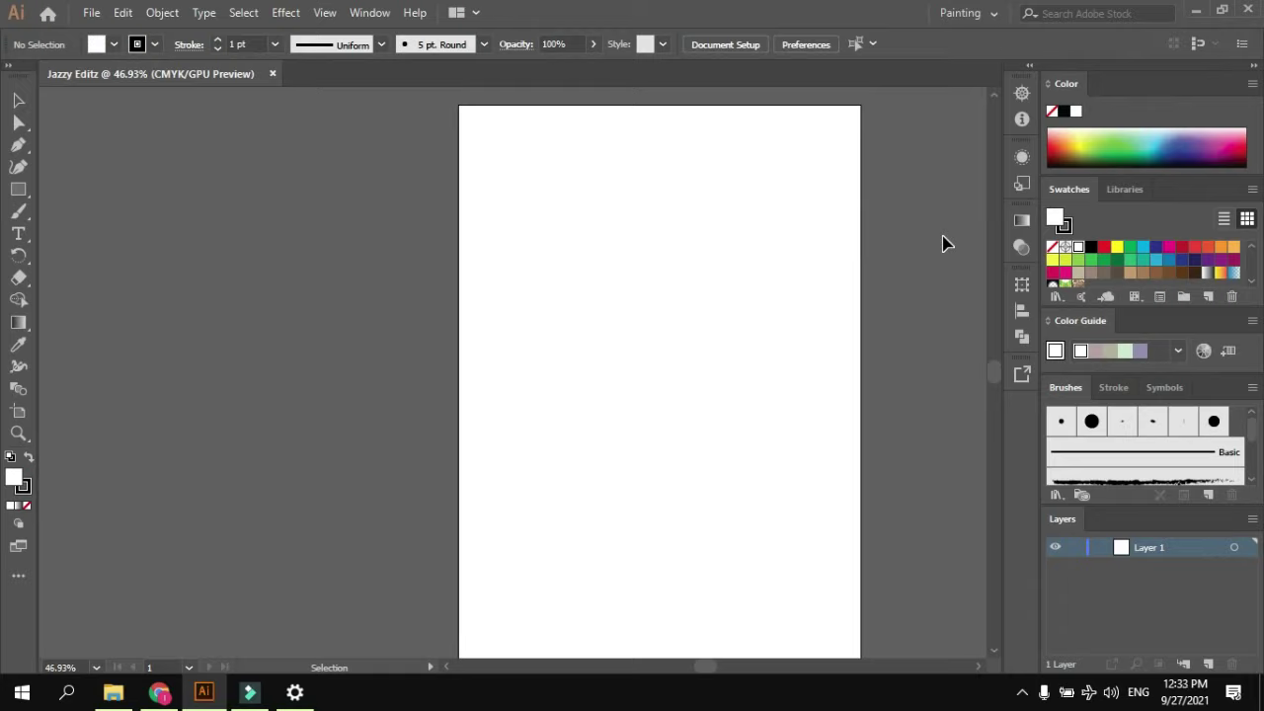
left_click(966, 13)
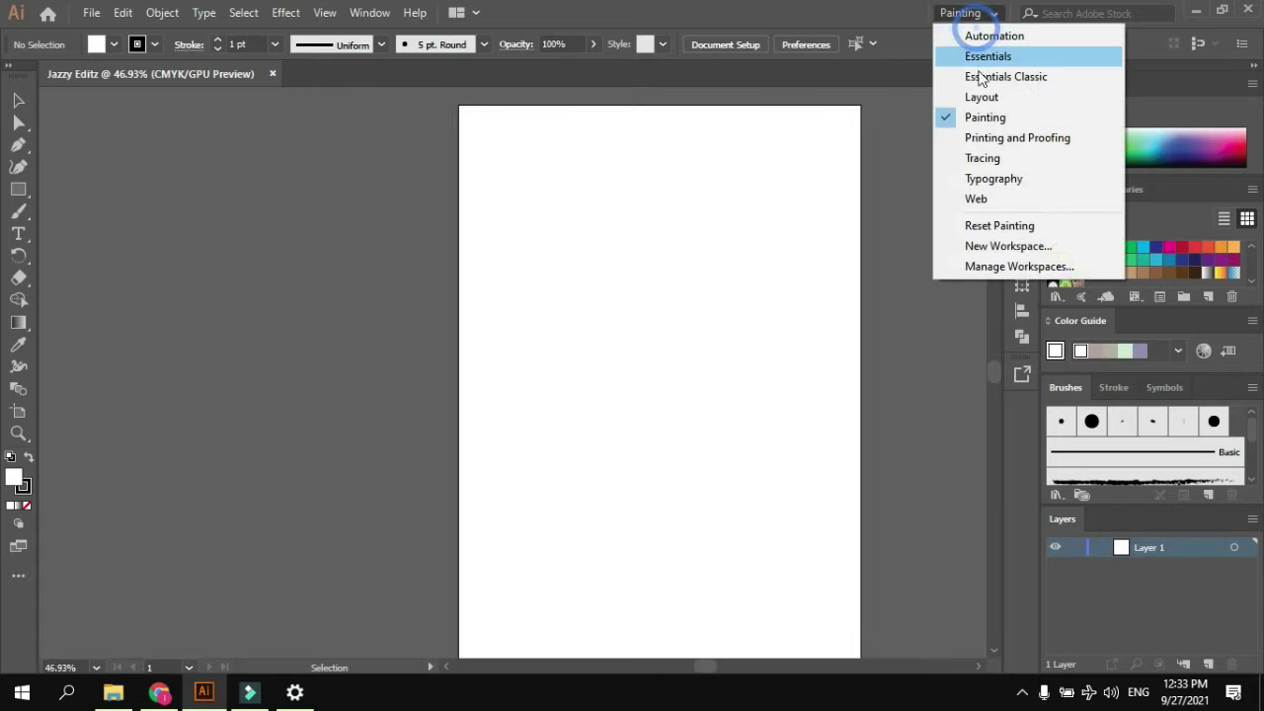
left_click(977, 185)
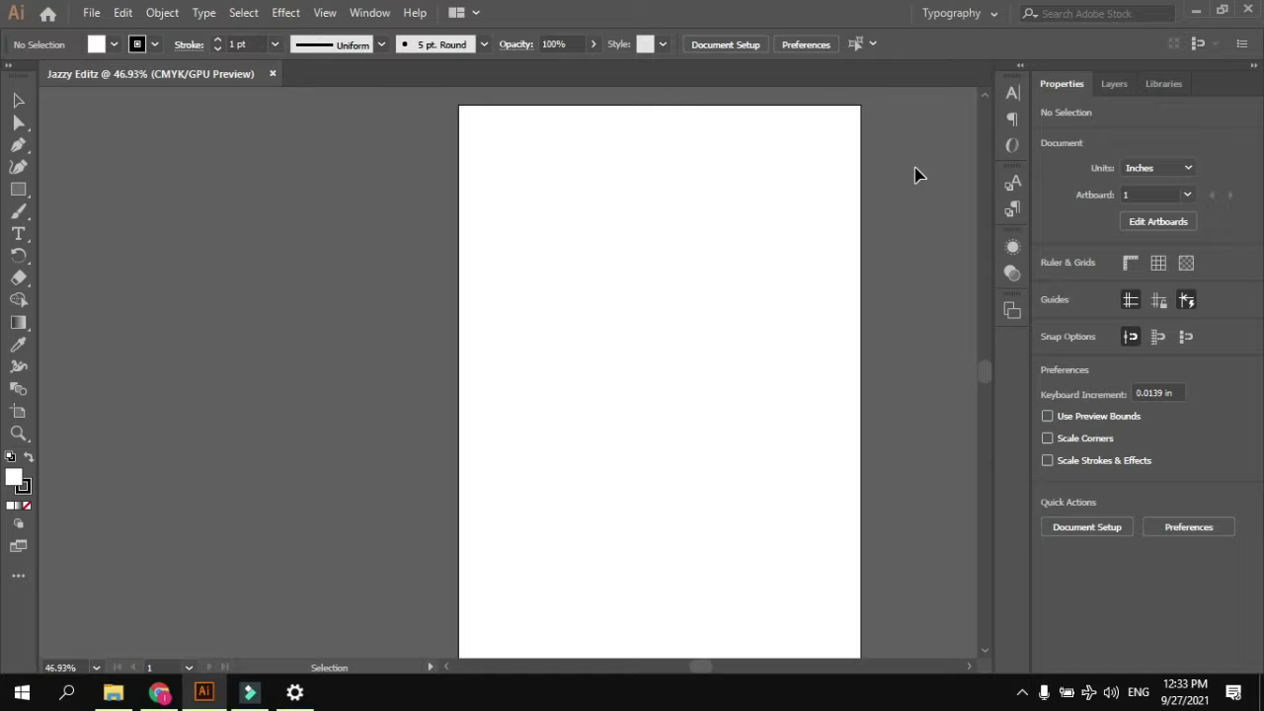
Compare Essentials Classic, Painting and Layout workspaces, settling on Essentials
left_click(968, 18)
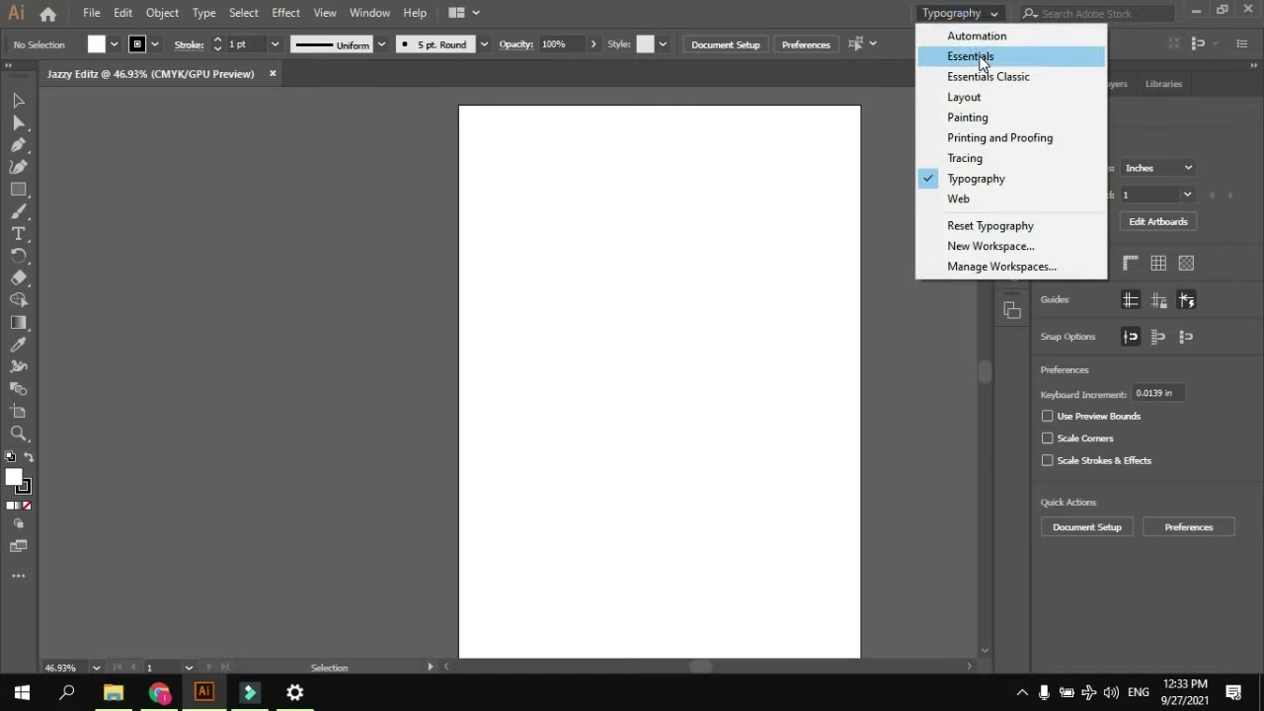
left_click(975, 55)
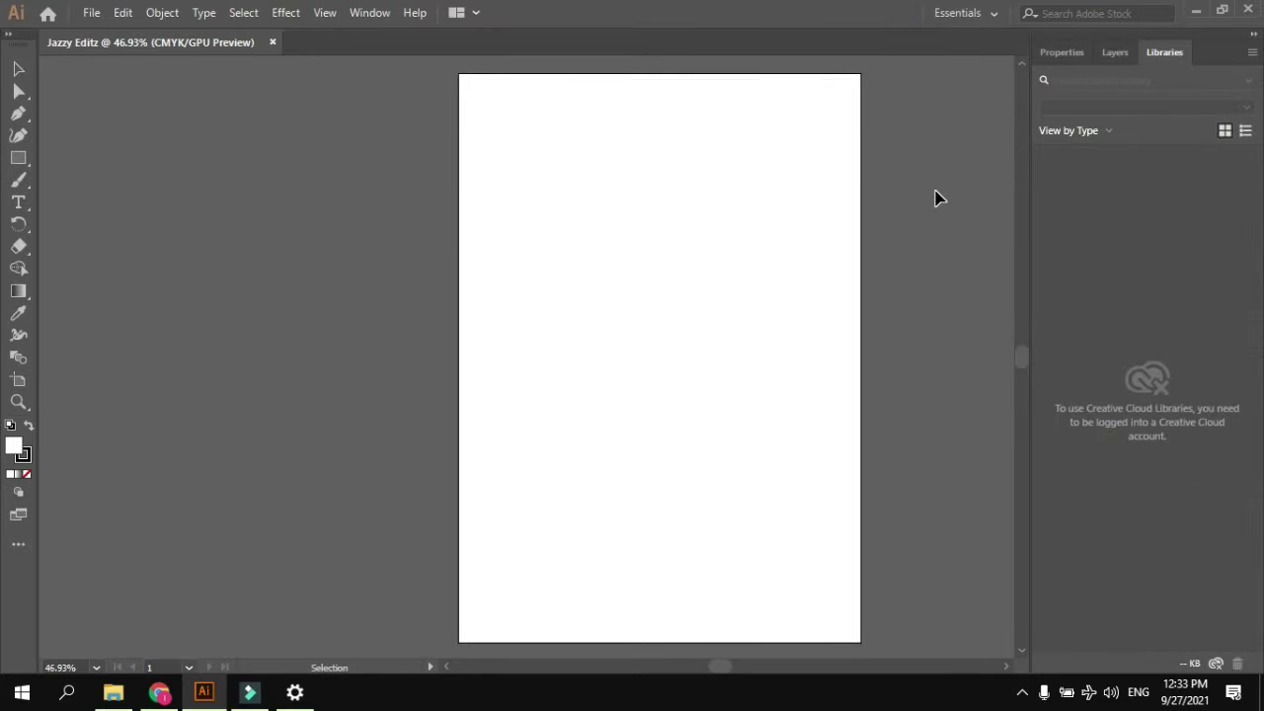
left_click(966, 13)
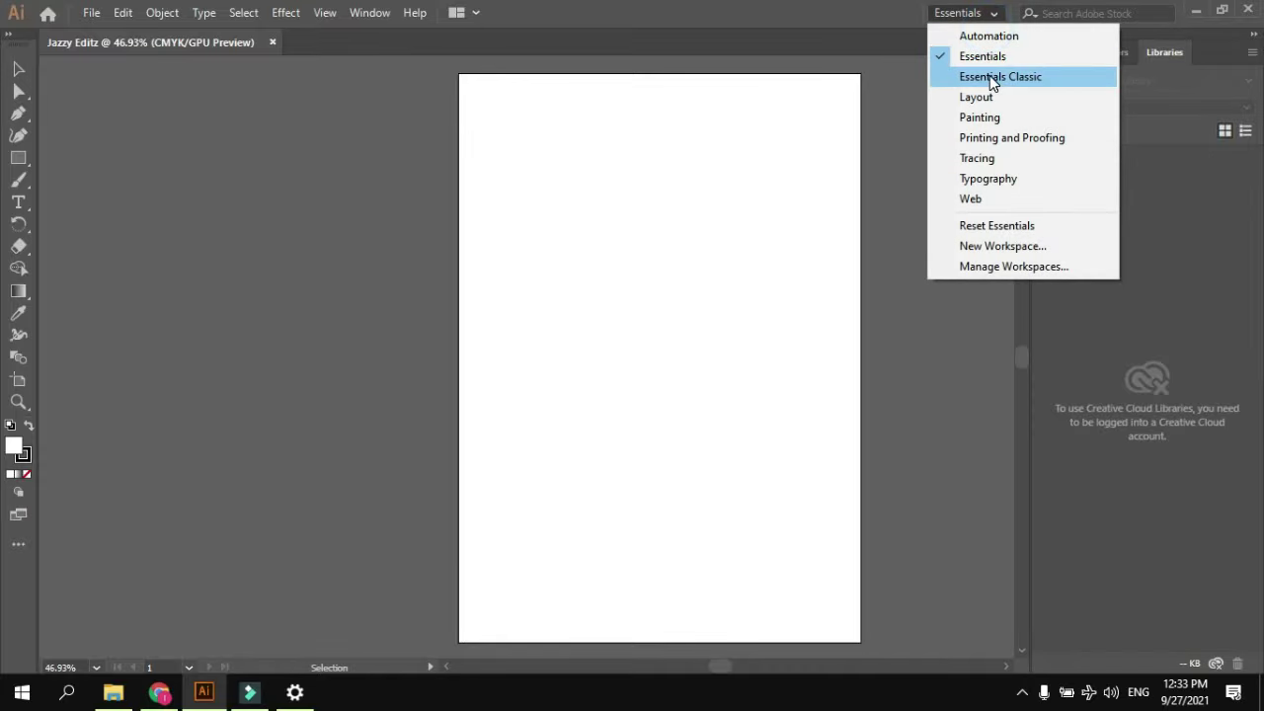
left_click(990, 77)
left_click(973, 22)
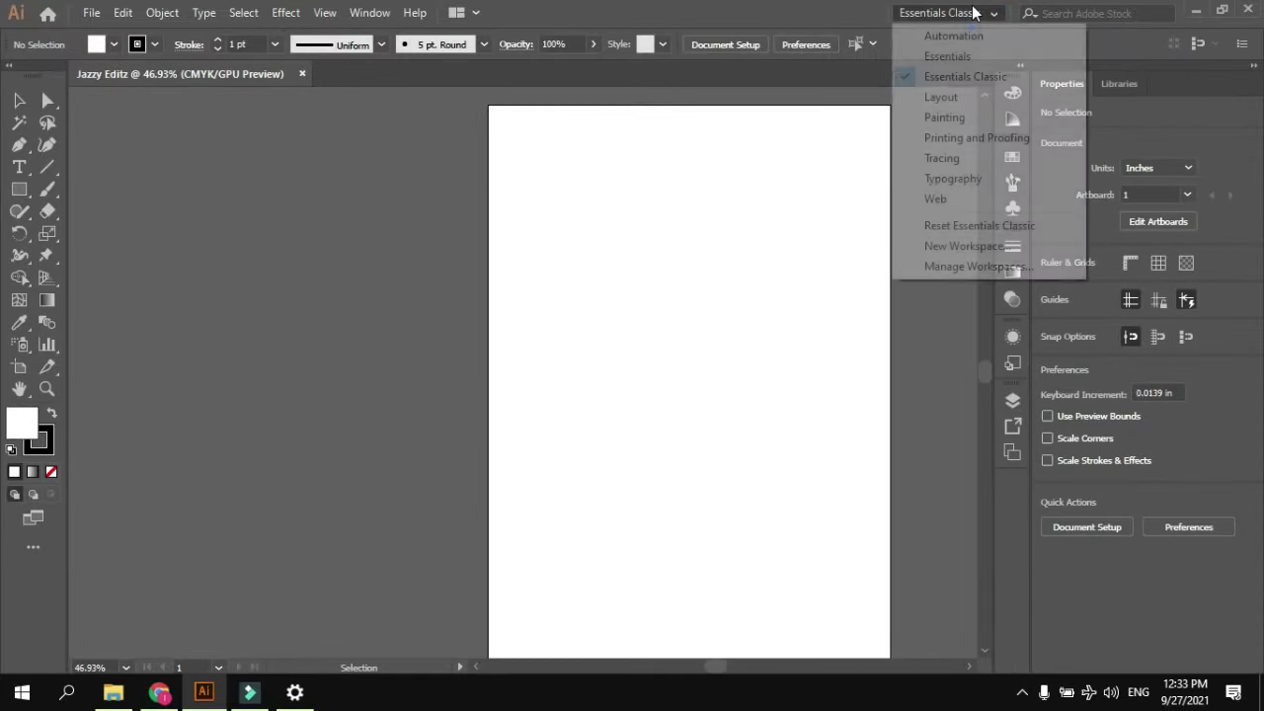
left_click(969, 117)
left_click(962, 13)
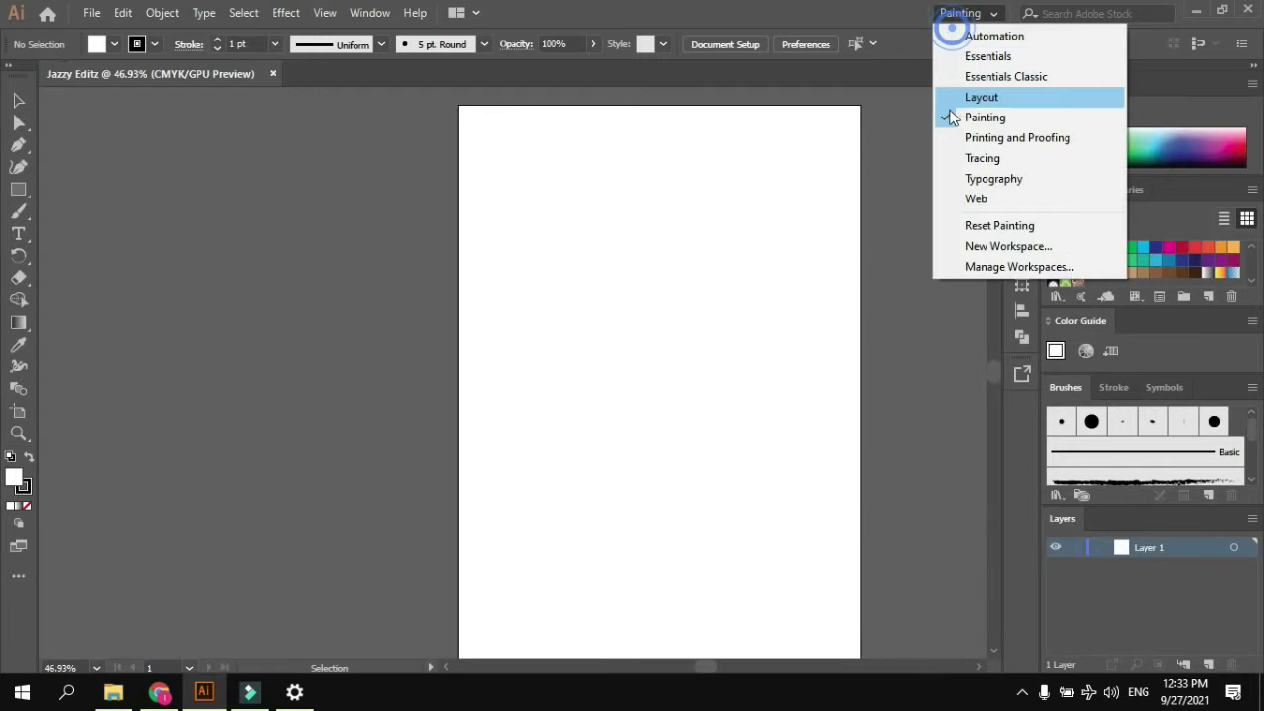
left_click(954, 101)
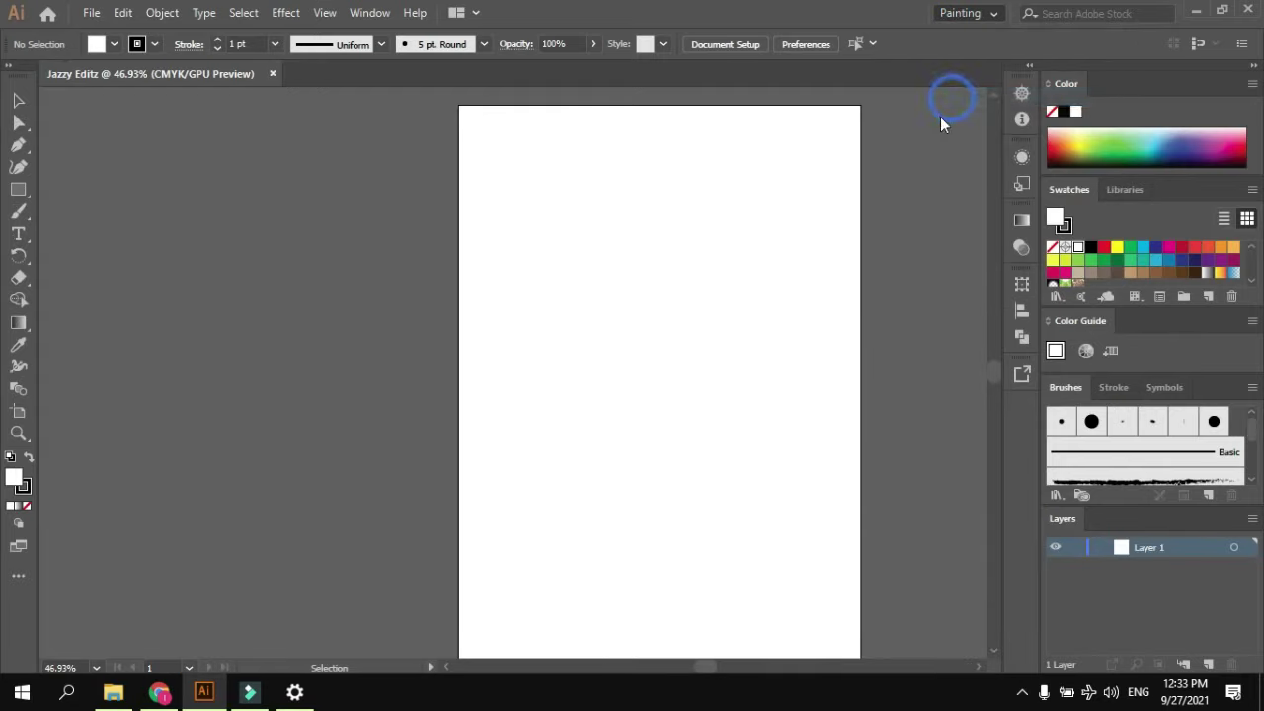
left_click(973, 14)
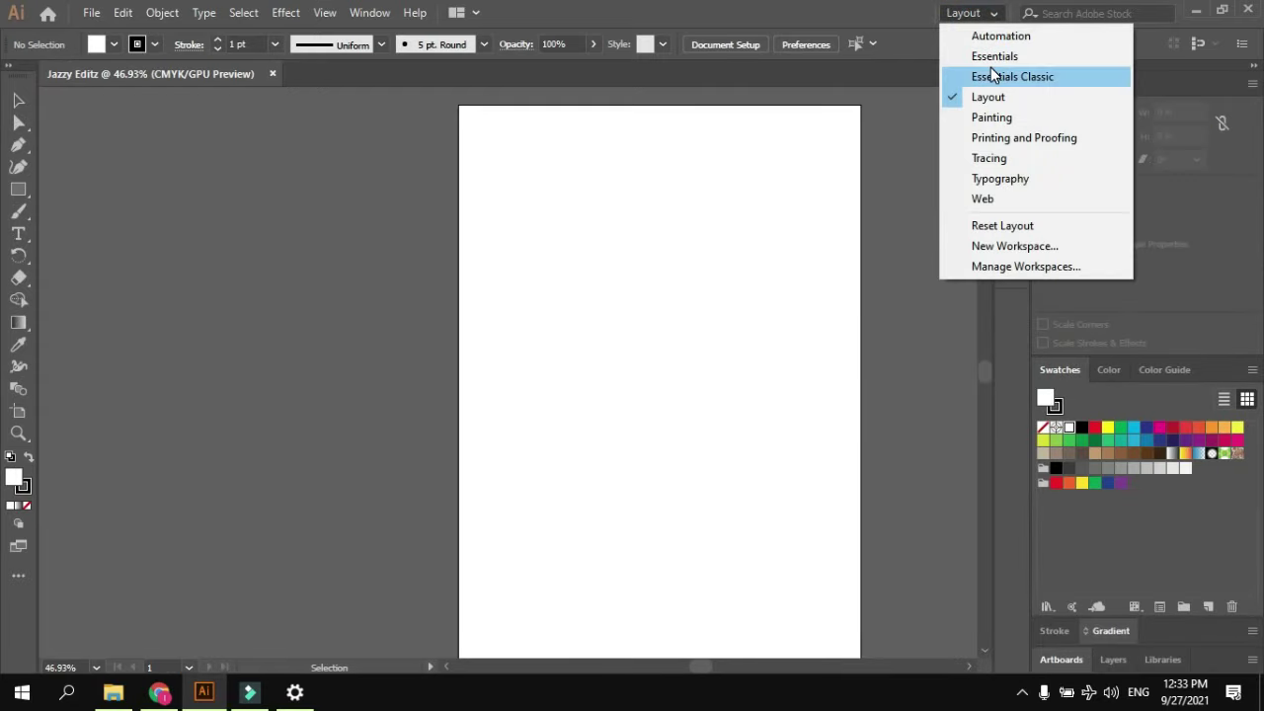
left_click(992, 59)
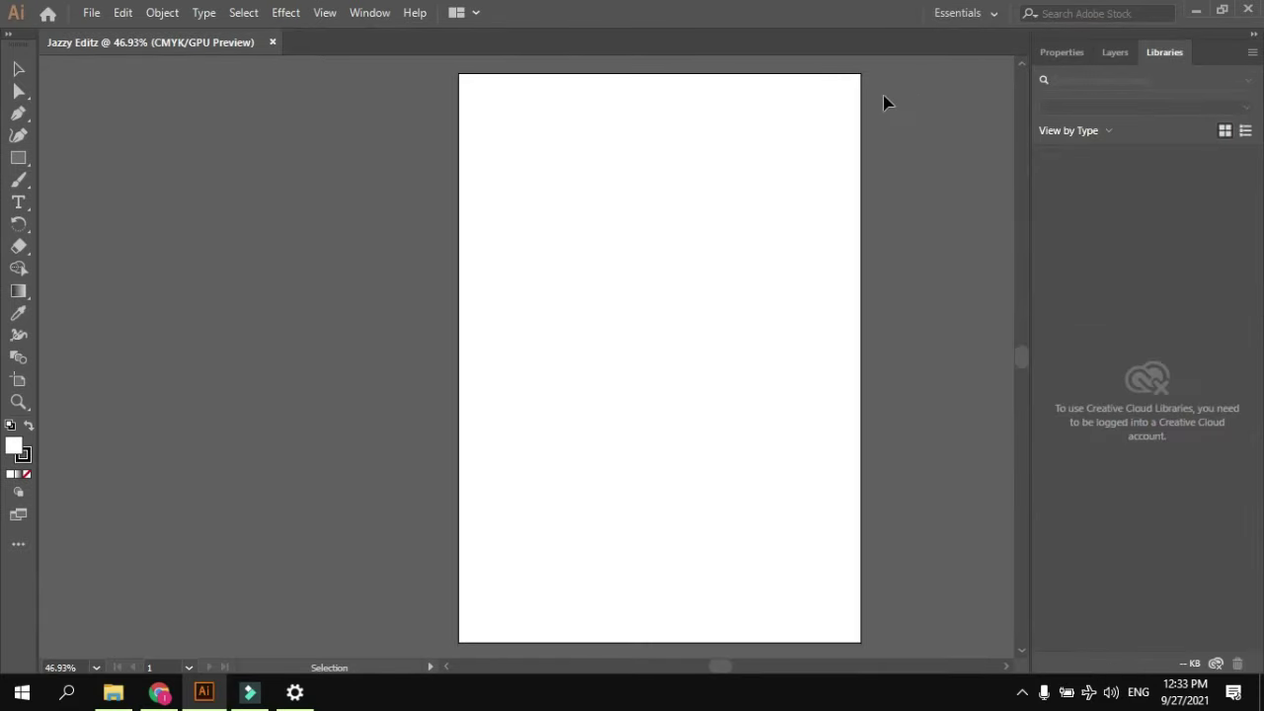
Show the Control bar, switch to the Advanced toolbar, and expand the Pen tool group
left_click(364, 14)
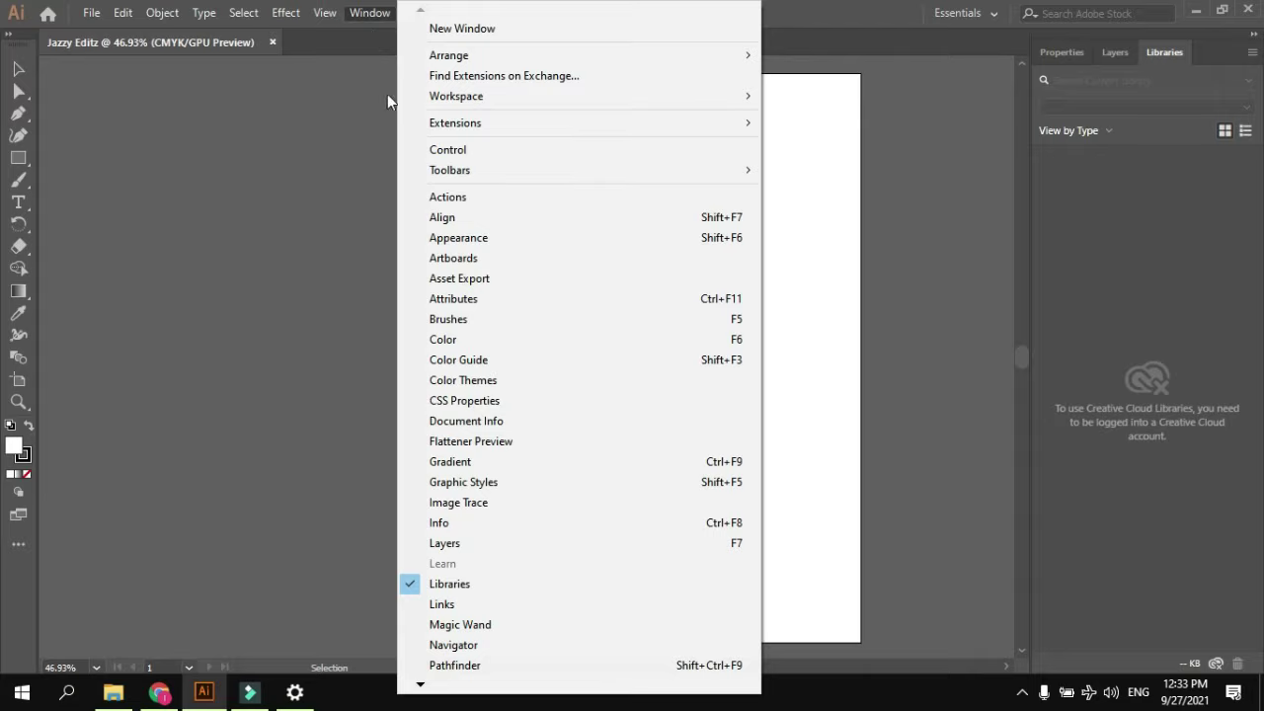
left_click(504, 149)
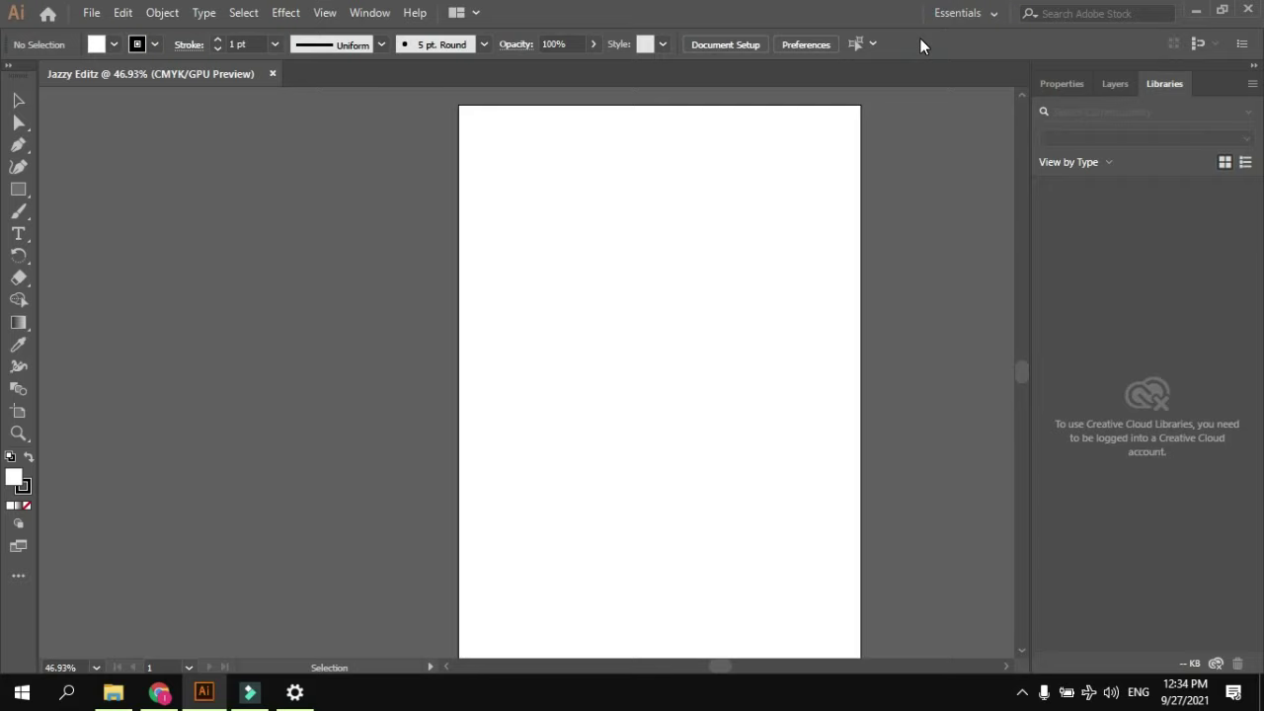
left_click(364, 14)
mouse_move(449, 170)
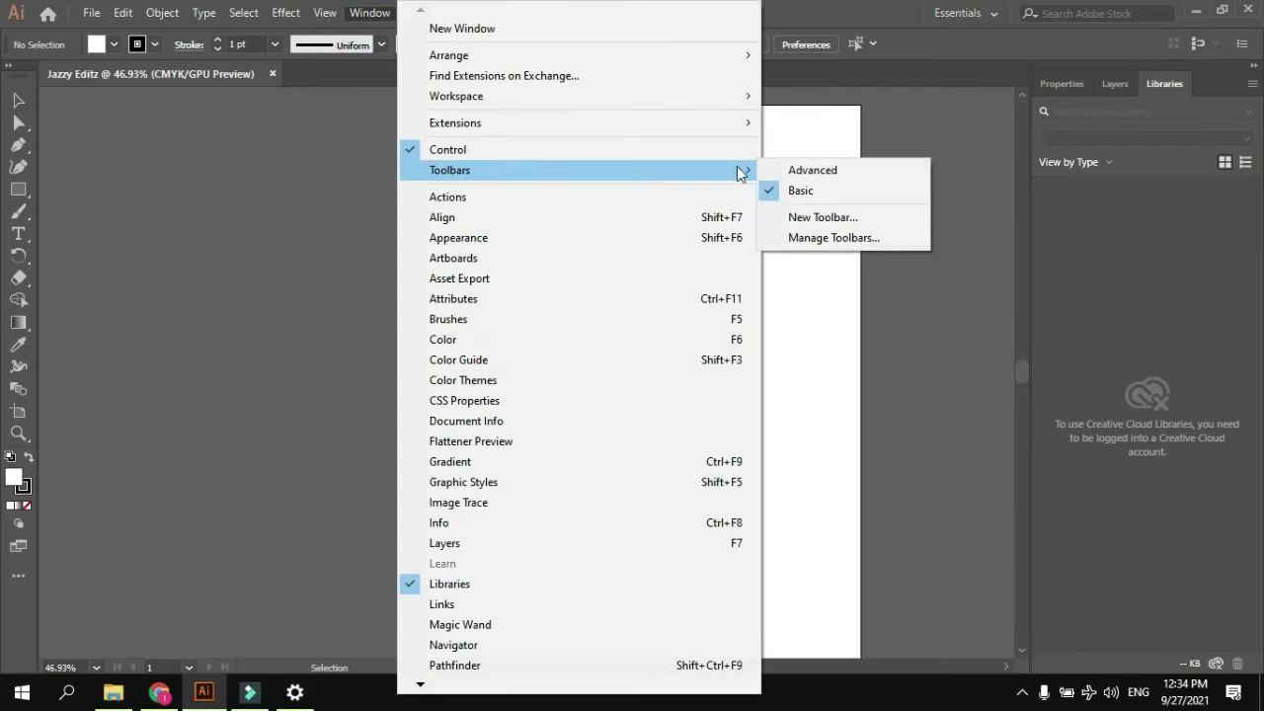
left_click(800, 172)
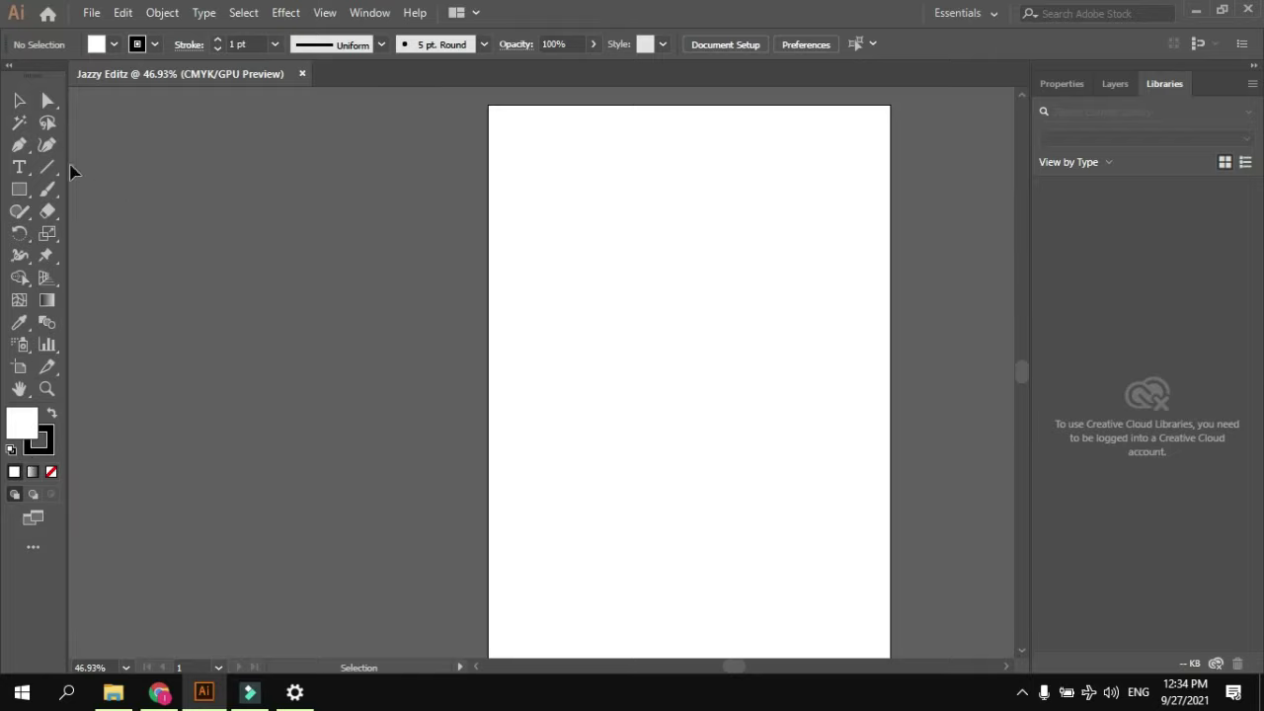
left_click(28, 151)
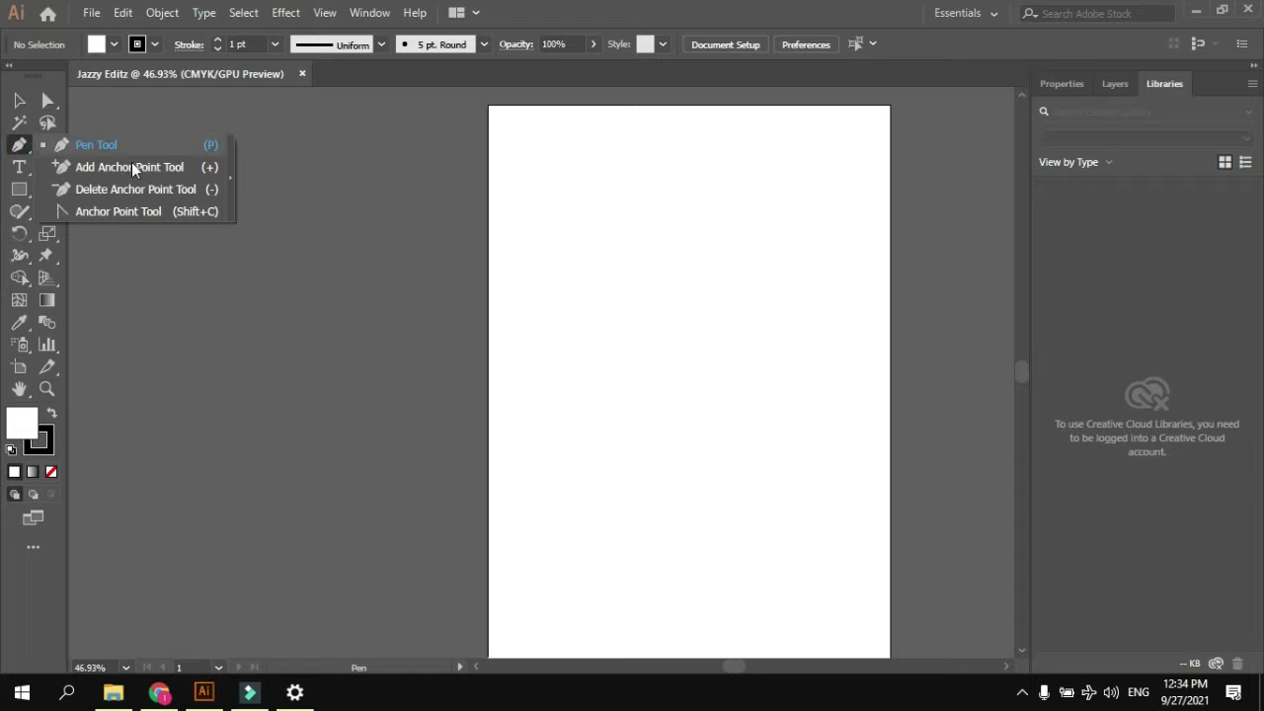
left_click(21, 169)
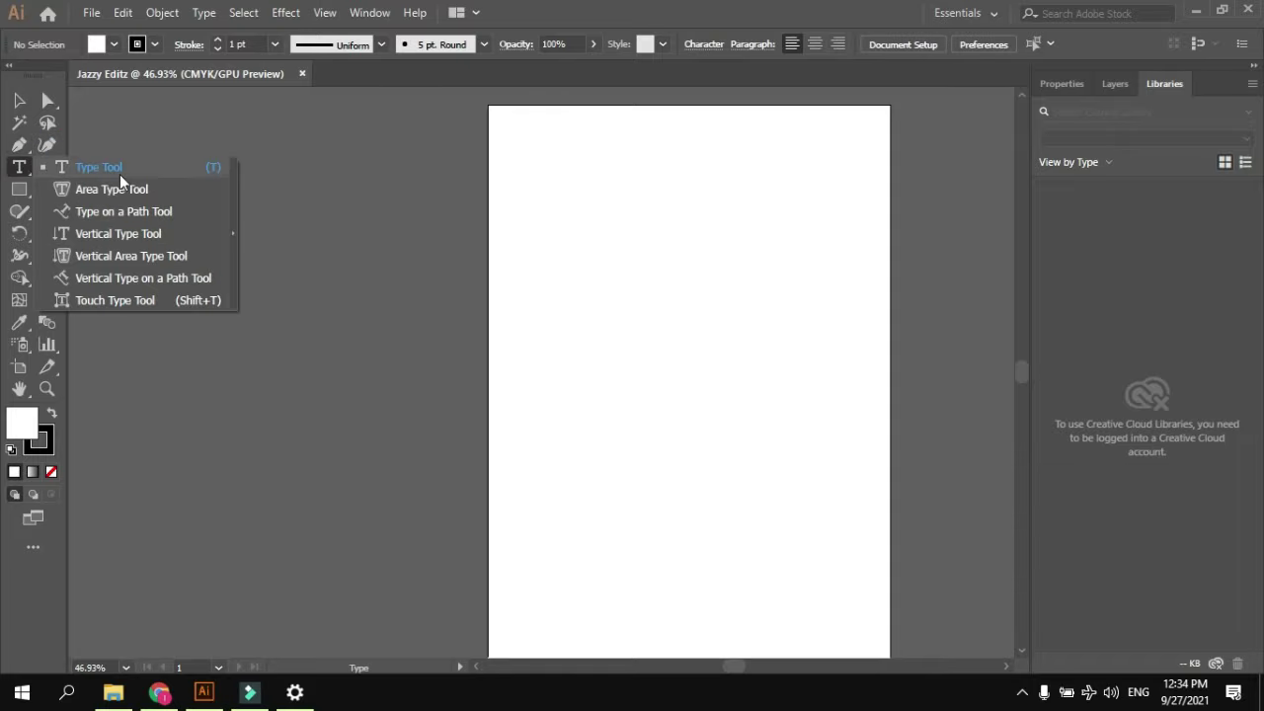
left_click(314, 264)
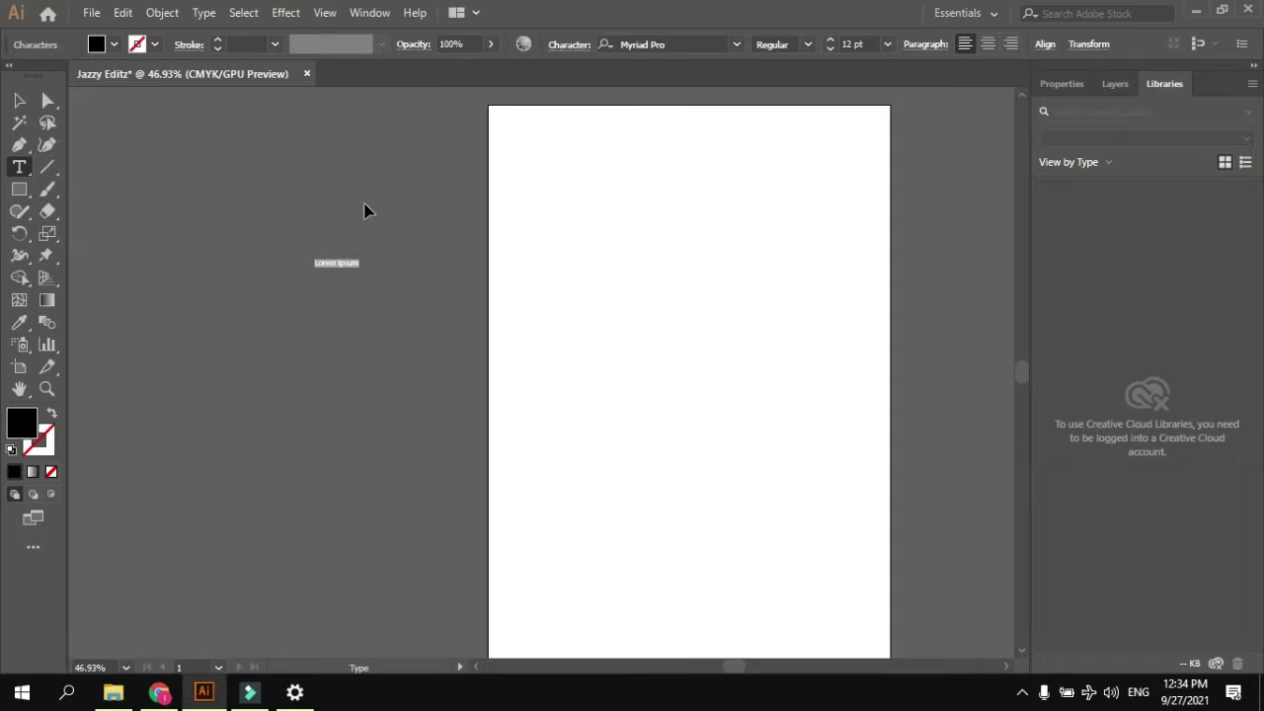
key("ctrl+z")
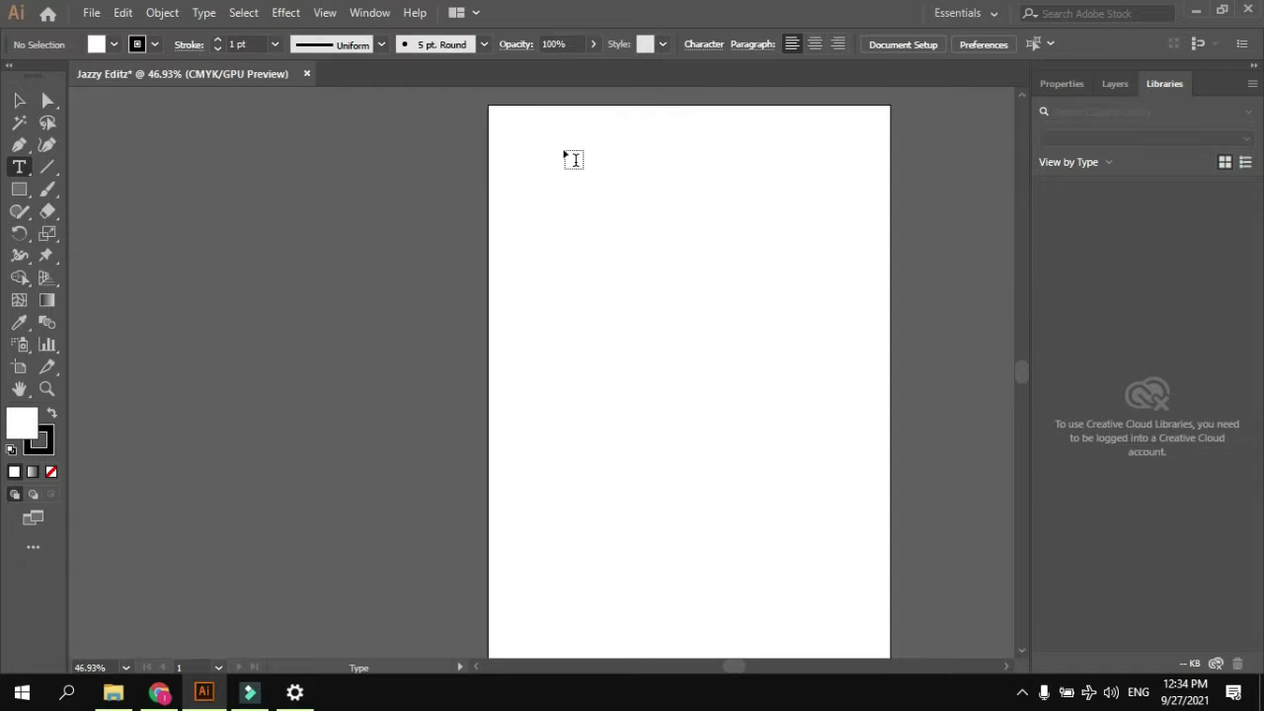
left_click(18, 100)
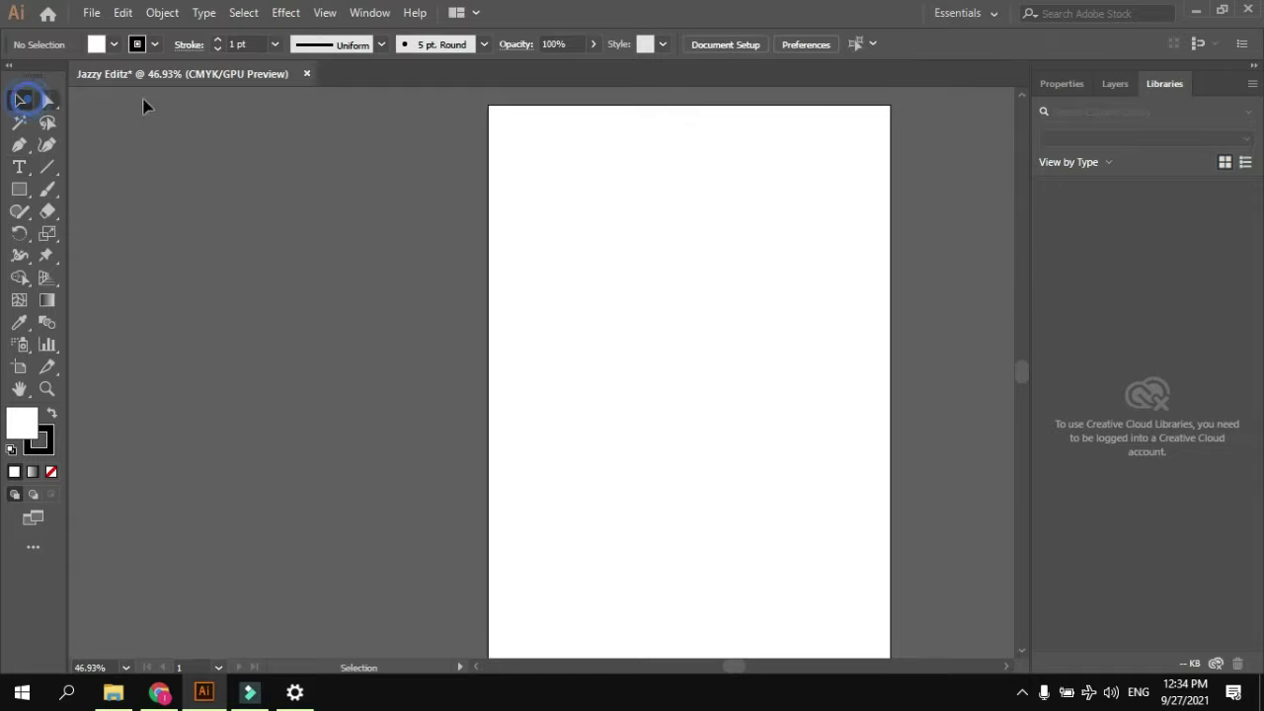
Save the current layout as a new workspace named 'Jazzy Editz'
left_click(976, 16)
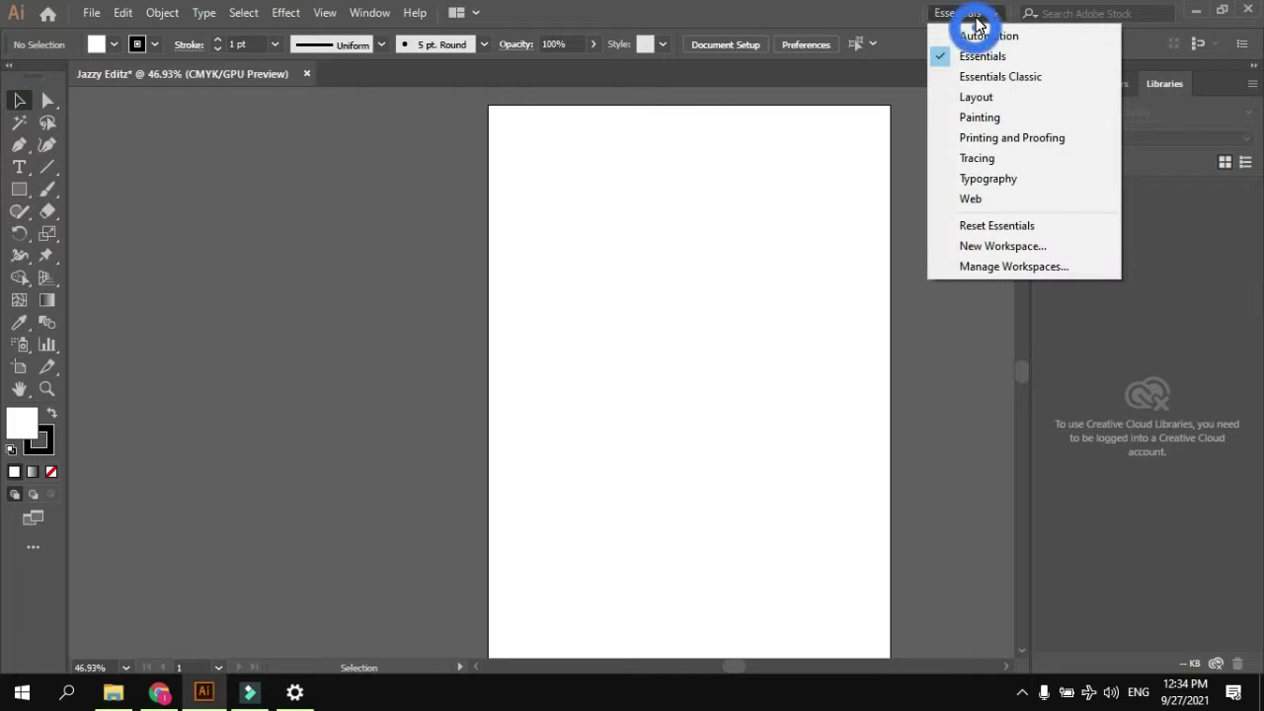
left_click(1002, 246)
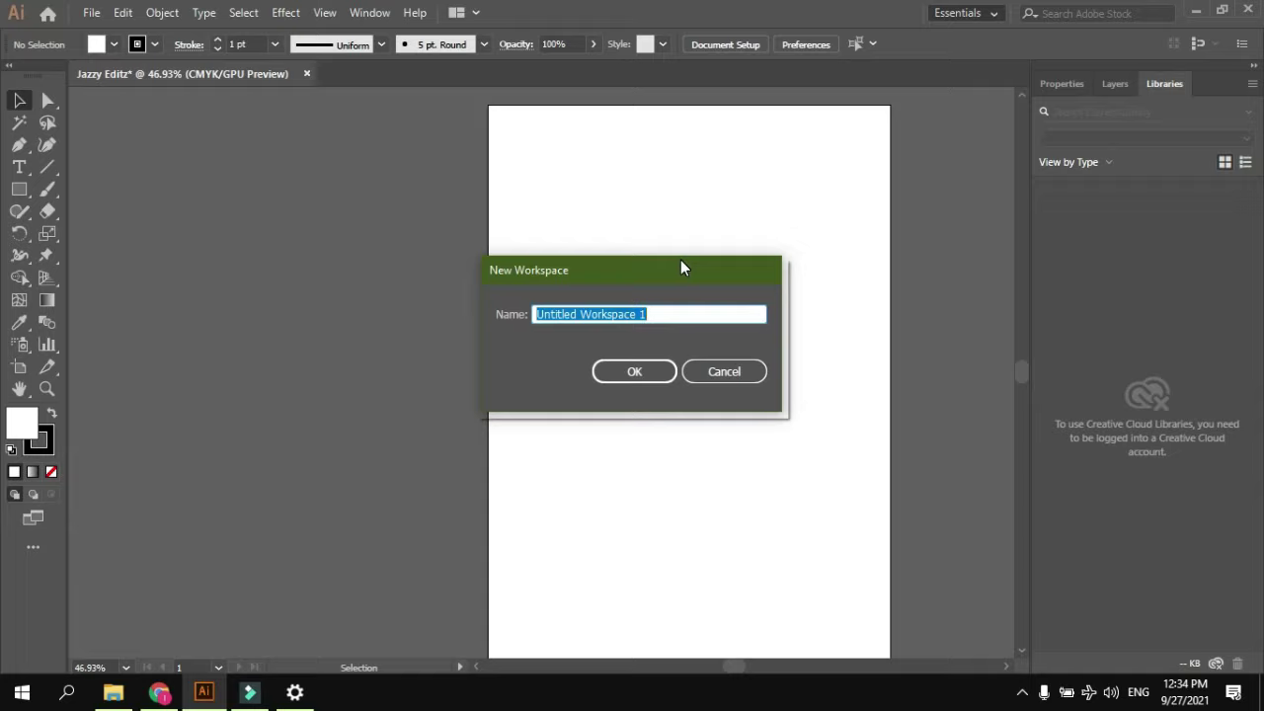
type("Jaz")
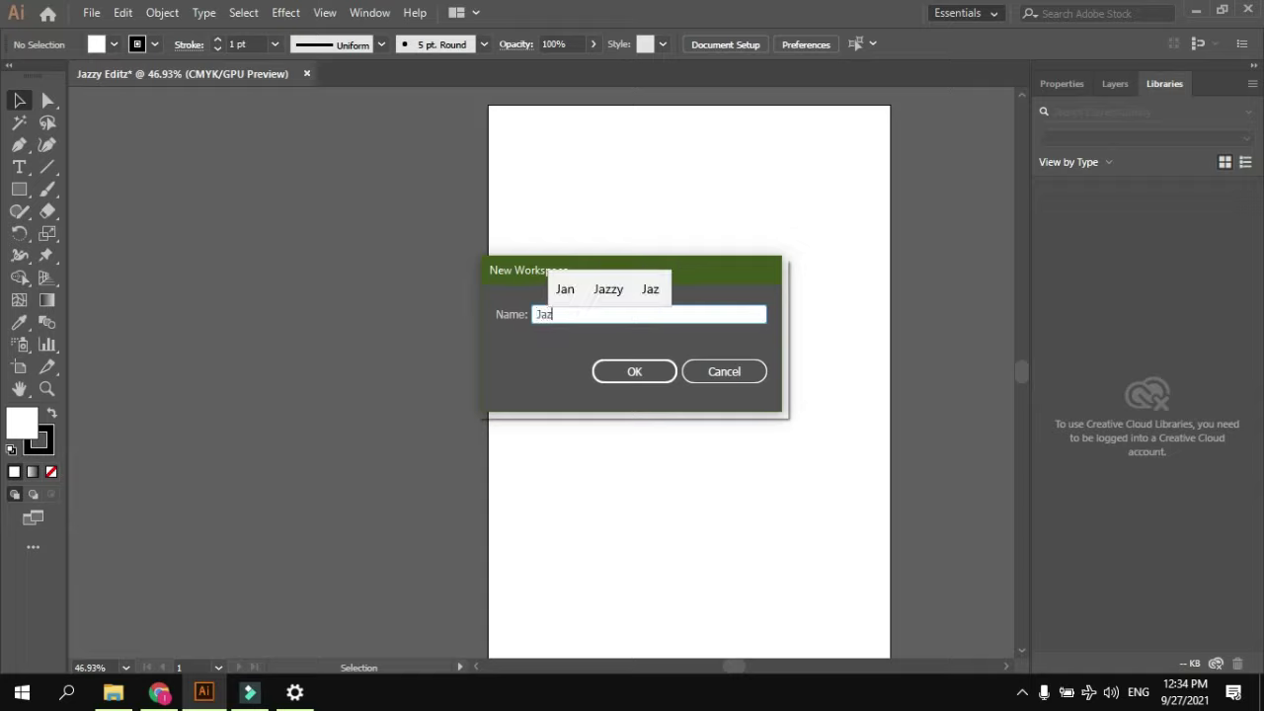
type("zy Edi")
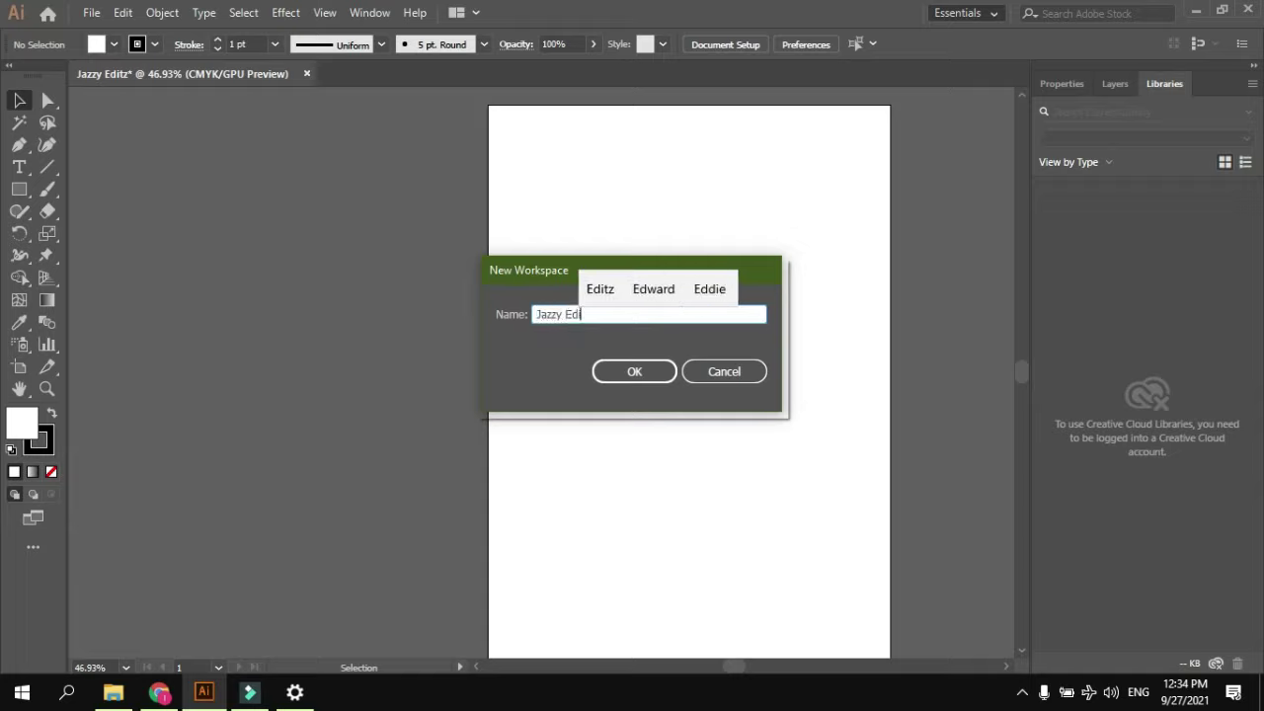
type("tz")
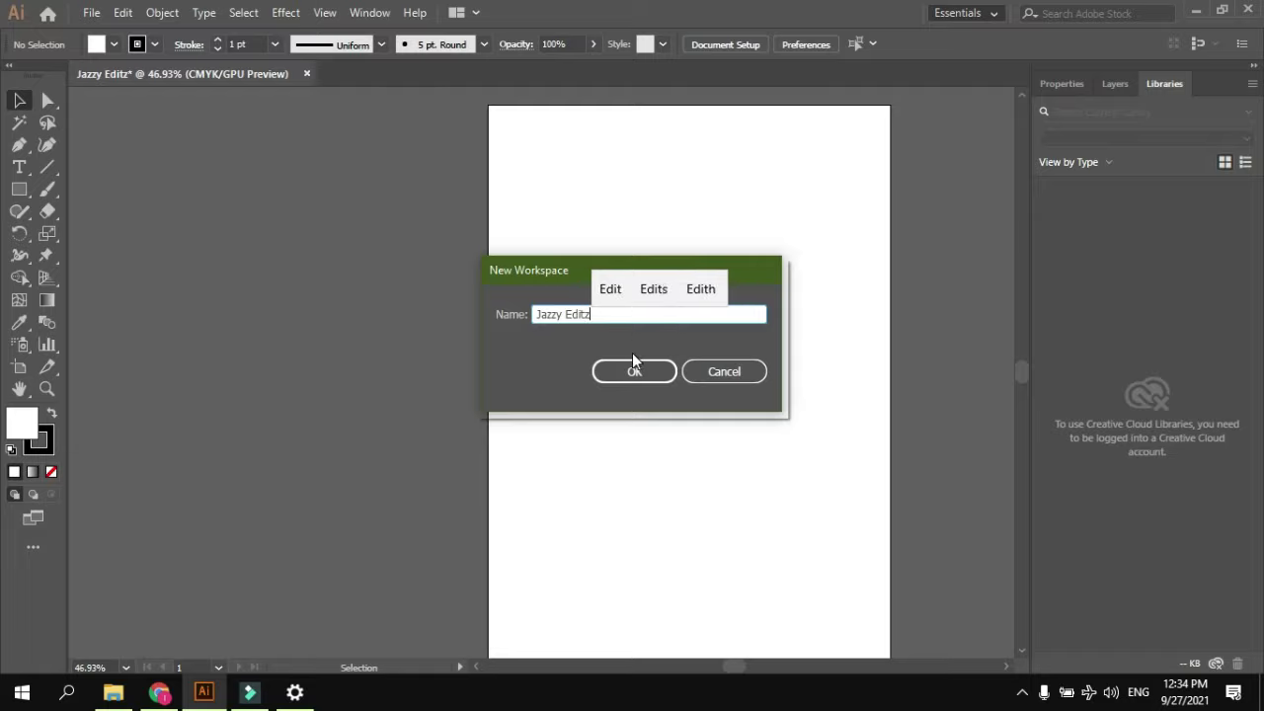
left_click(632, 371)
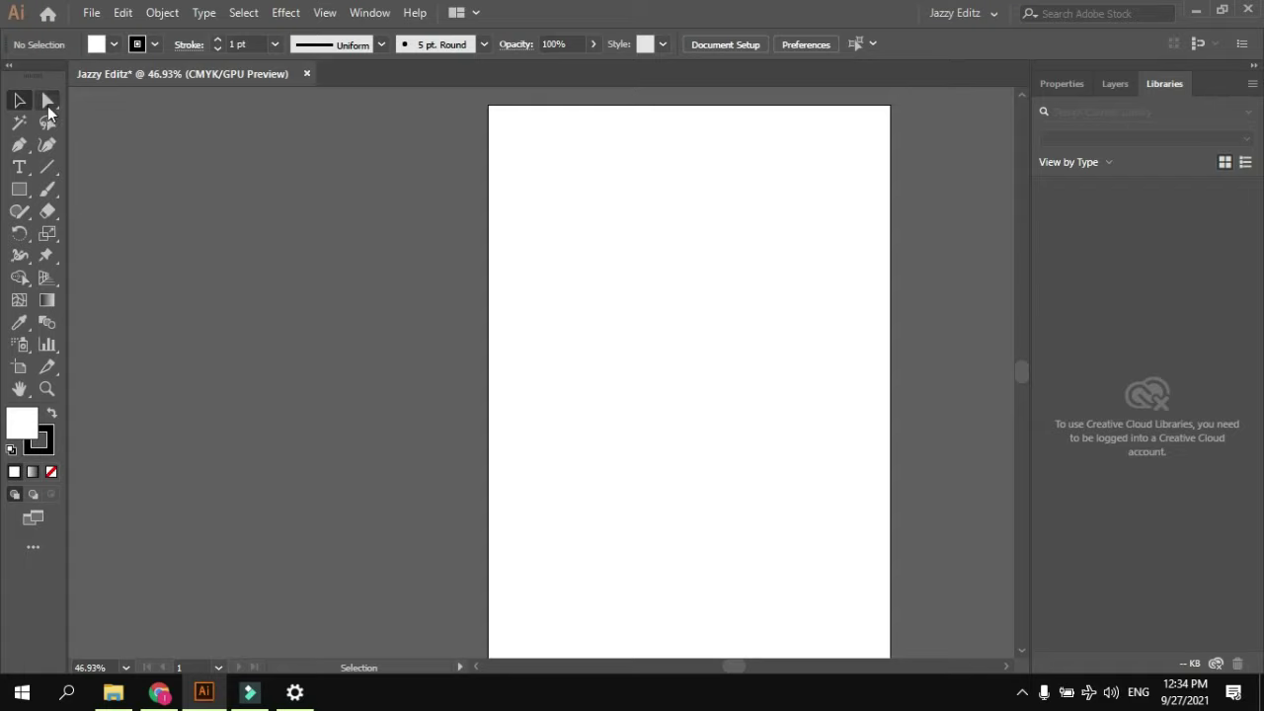
Float the toolbar and Layers panel, then reset Jazzy Editz to re-dock them
left_click_drag(36, 73, 529, 184)
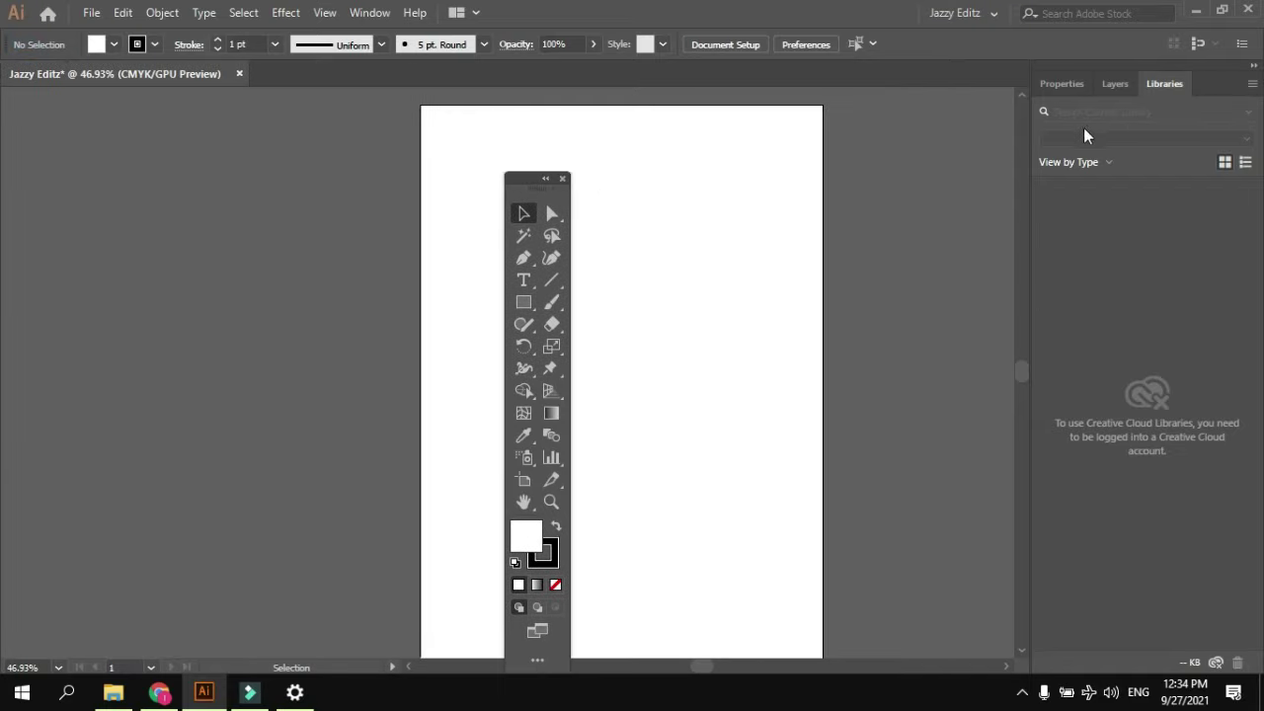
left_click_drag(1110, 86, 436, 163)
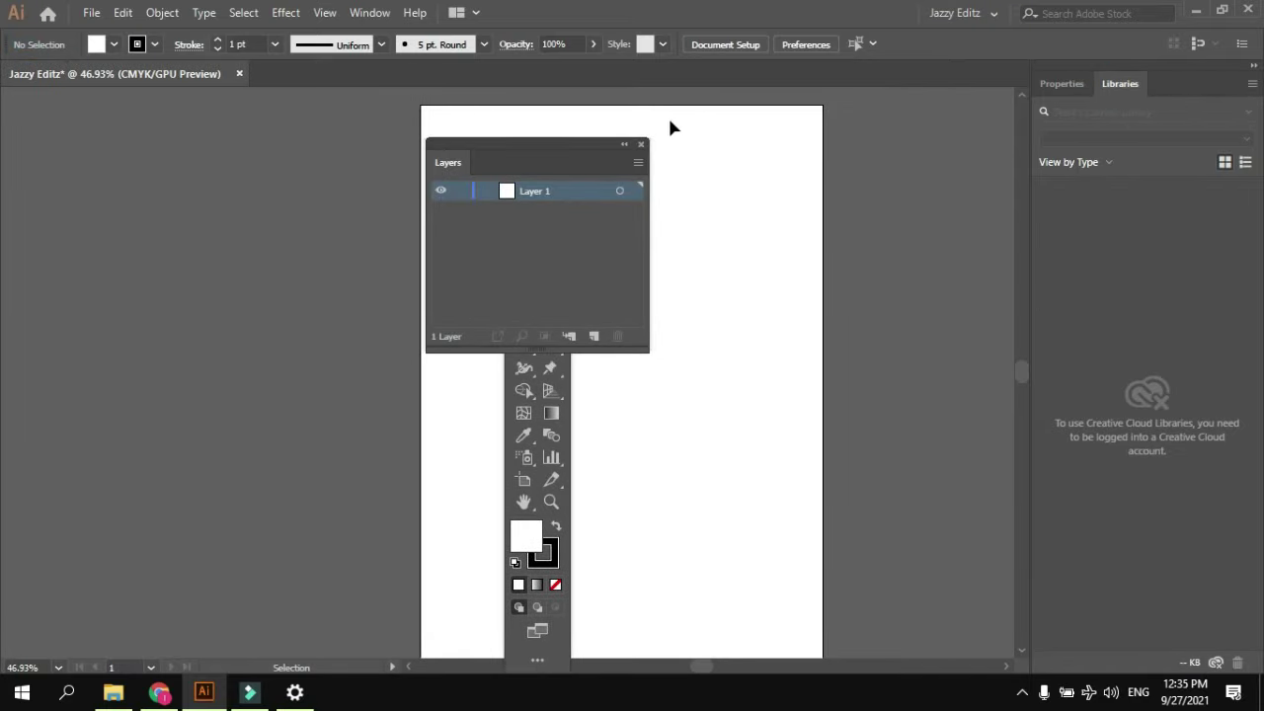
left_click(975, 16)
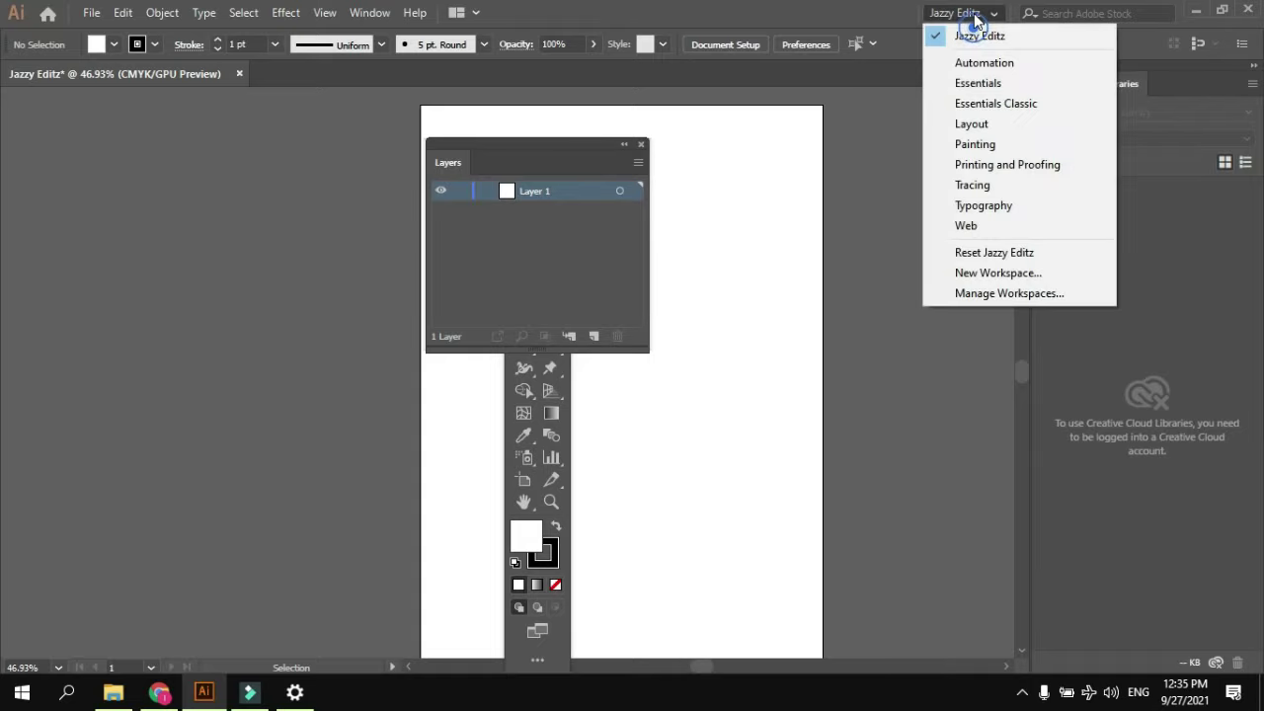
left_click(1027, 252)
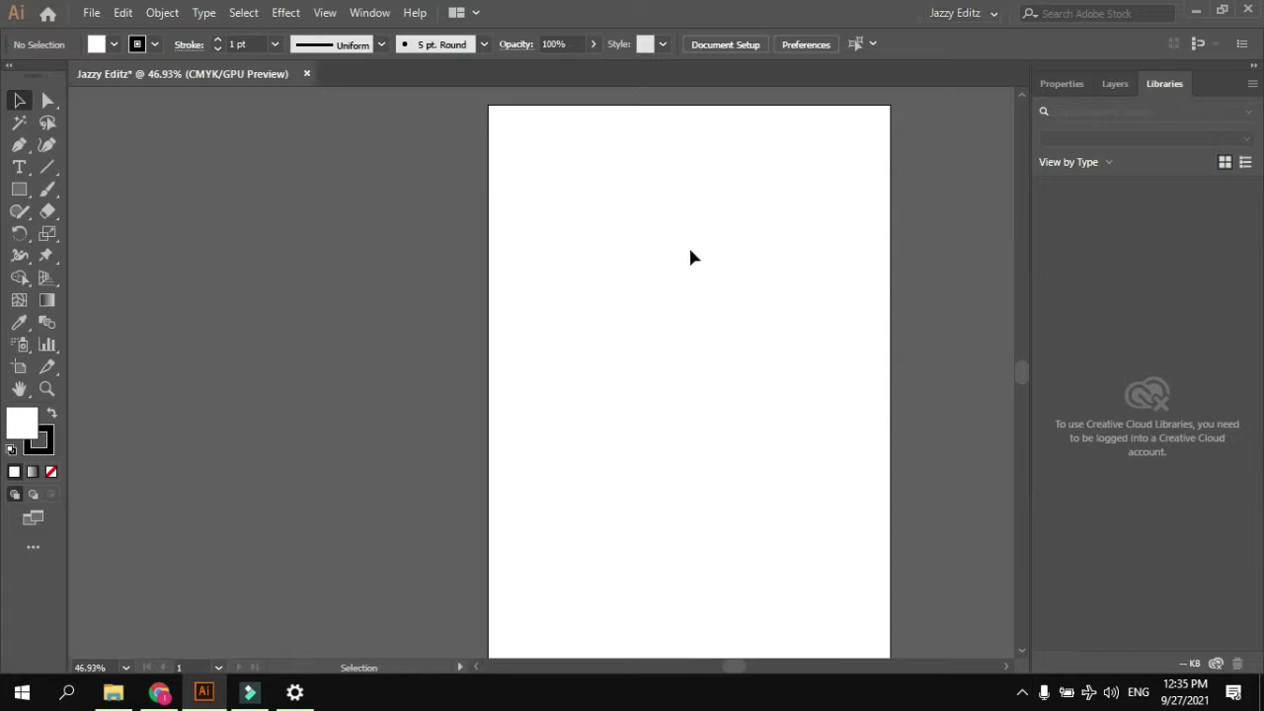
Preview the four User Interface Brightness swatches, then apply the darkest one with OK
left_click(122, 13)
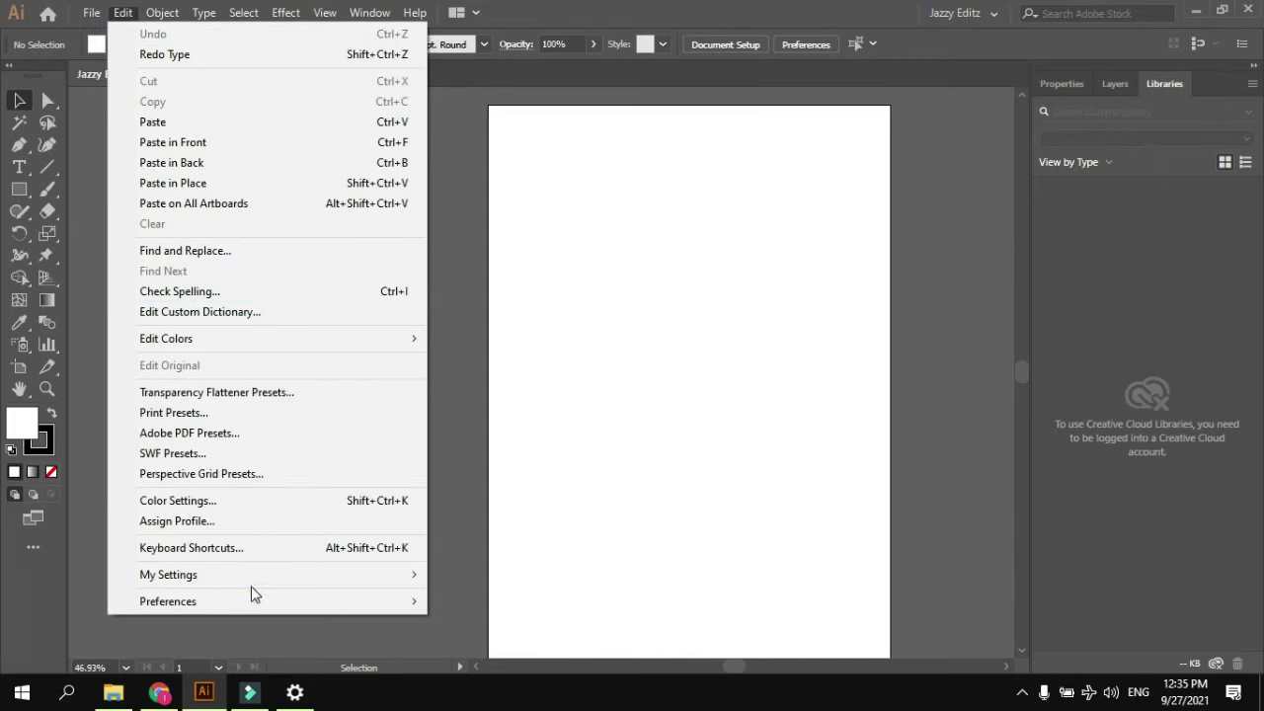
mouse_move(168, 601)
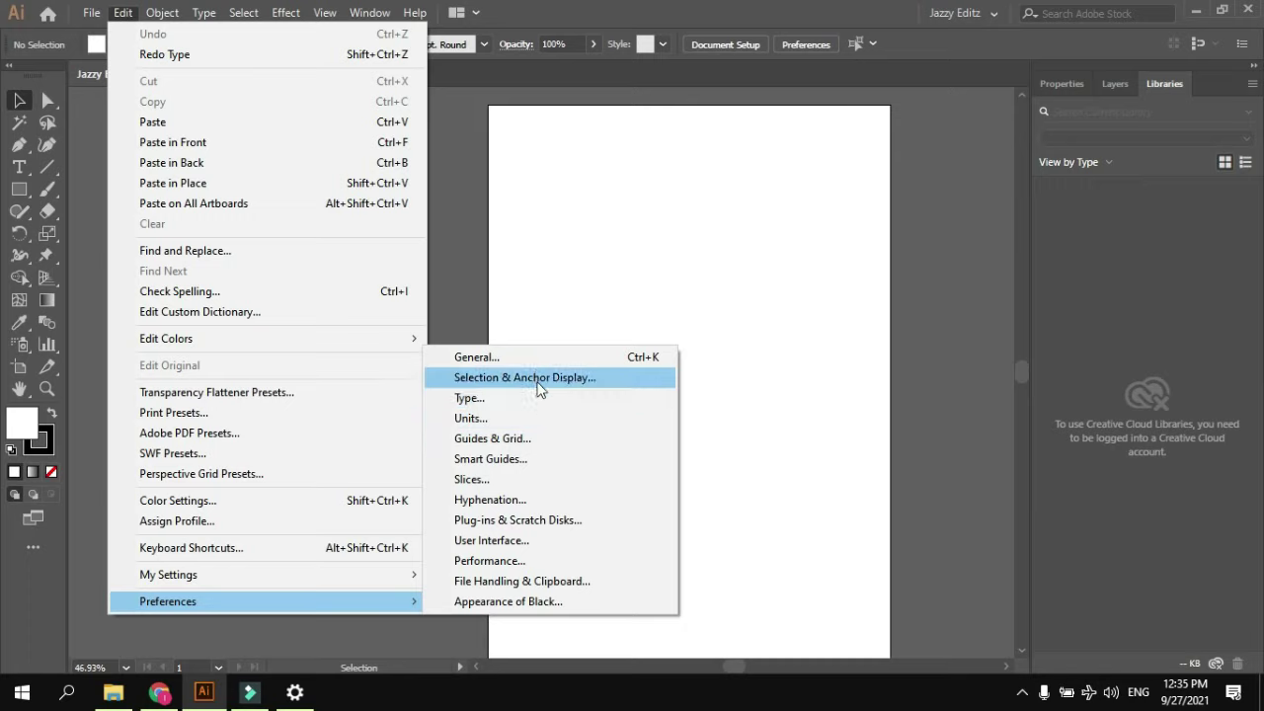
left_click(540, 545)
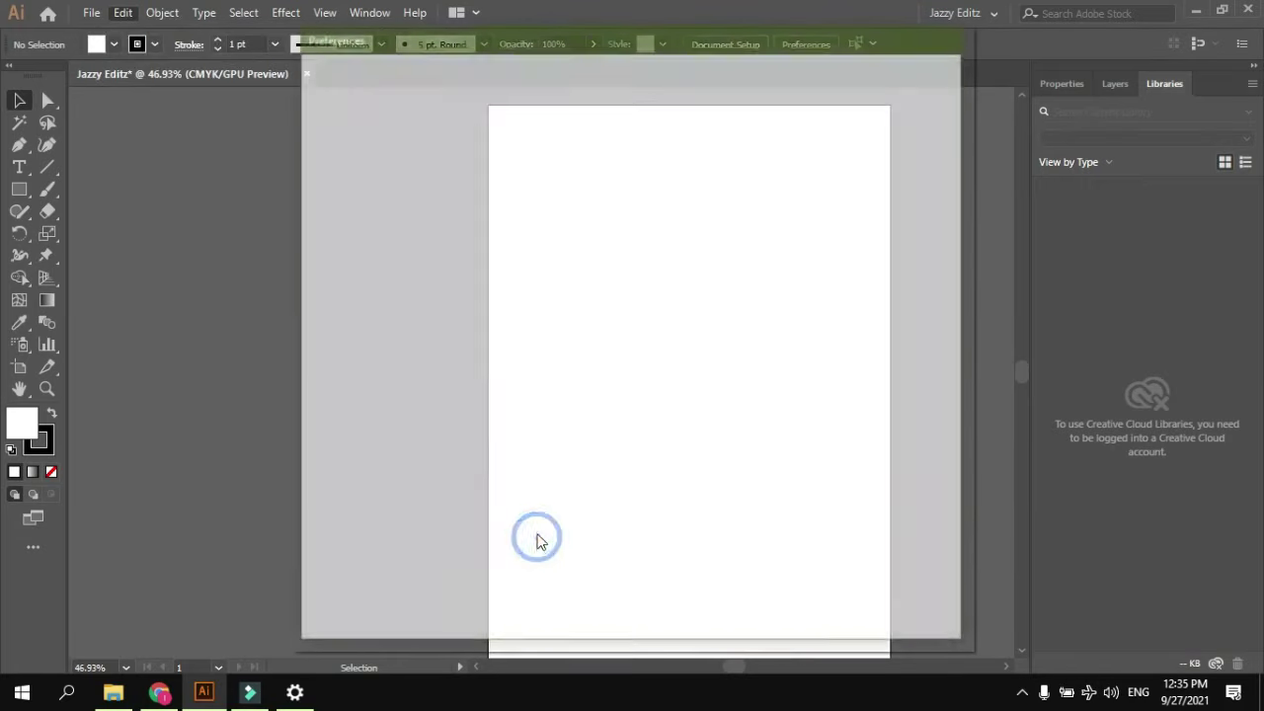
left_click(653, 118)
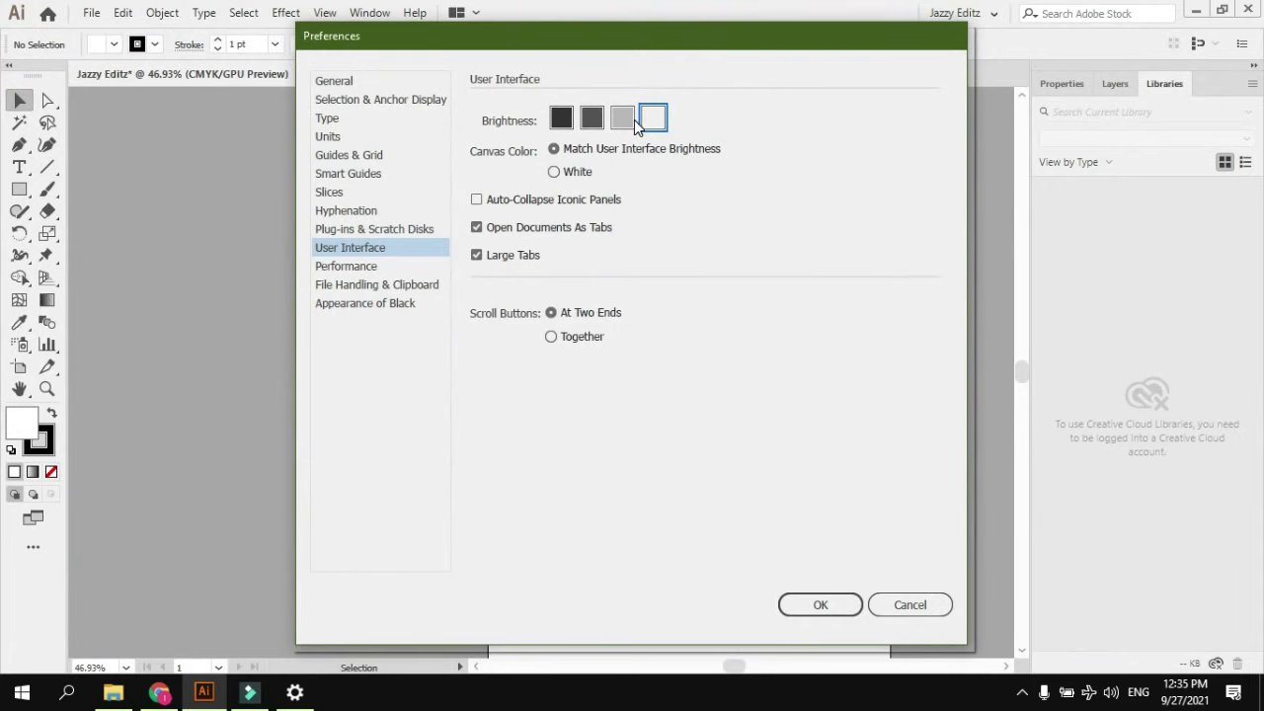
left_click(624, 120)
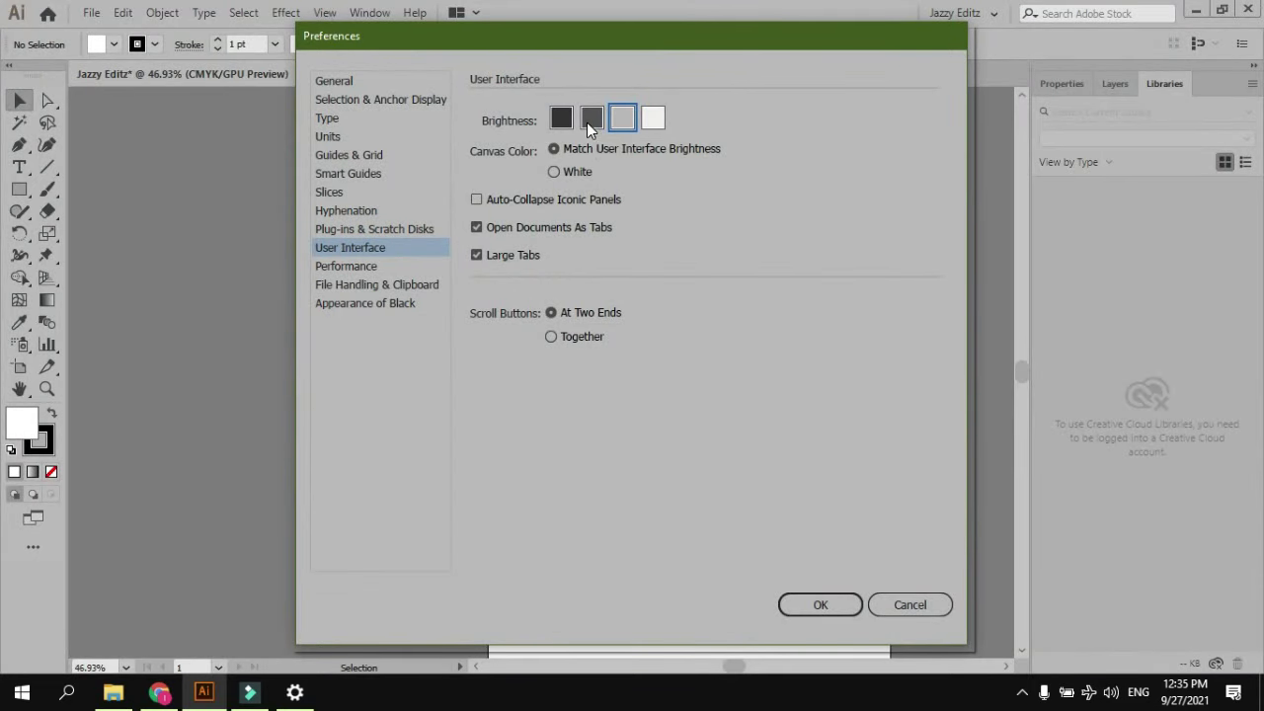
left_click(586, 123)
left_click(565, 124)
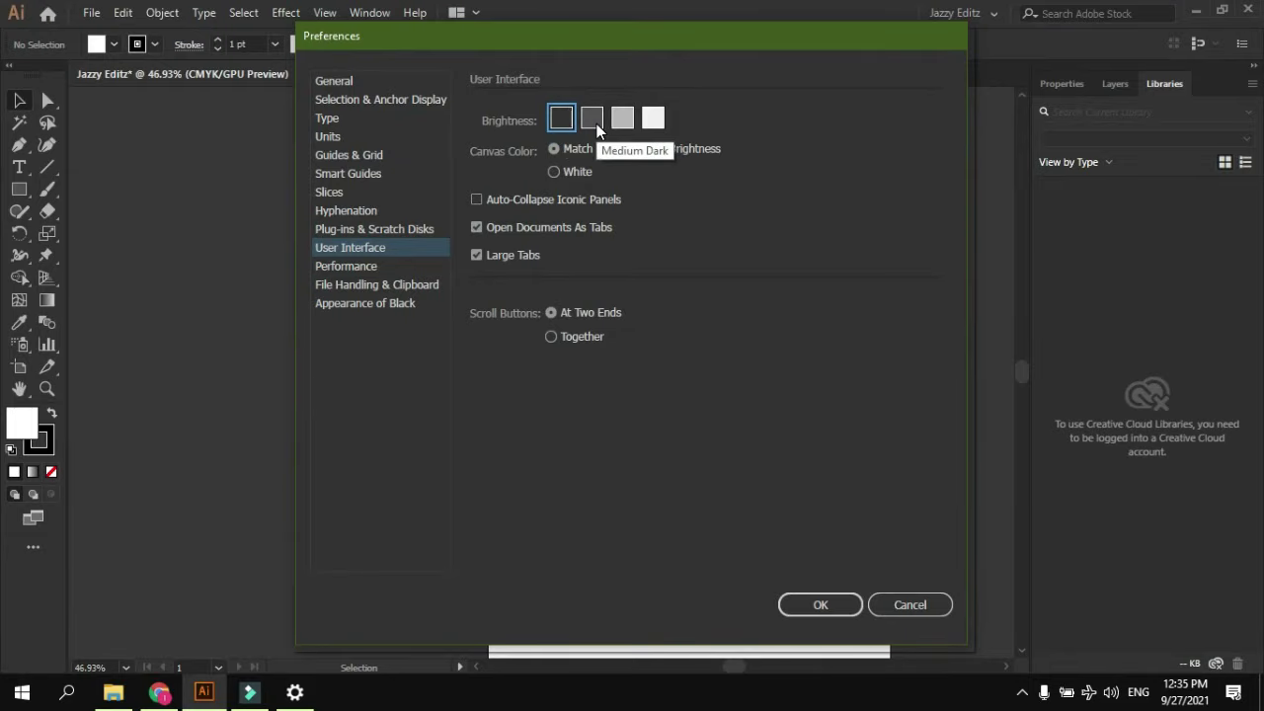
left_click(592, 119)
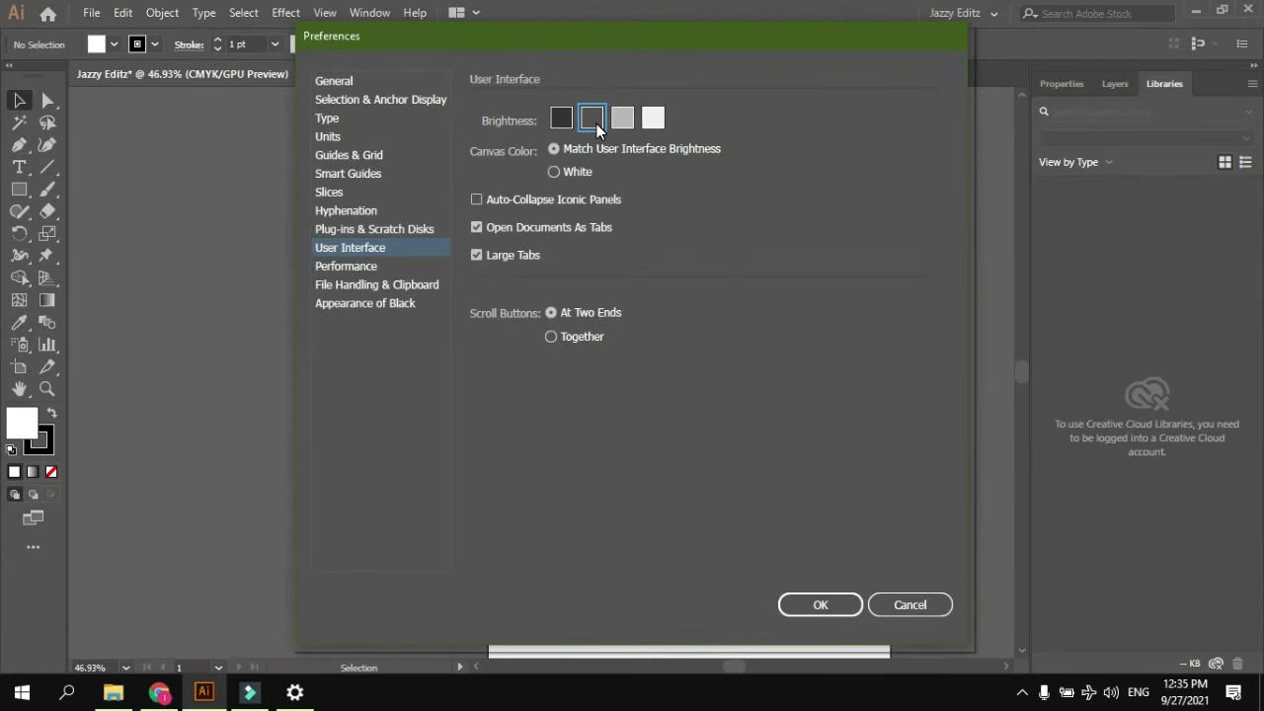
left_click(654, 119)
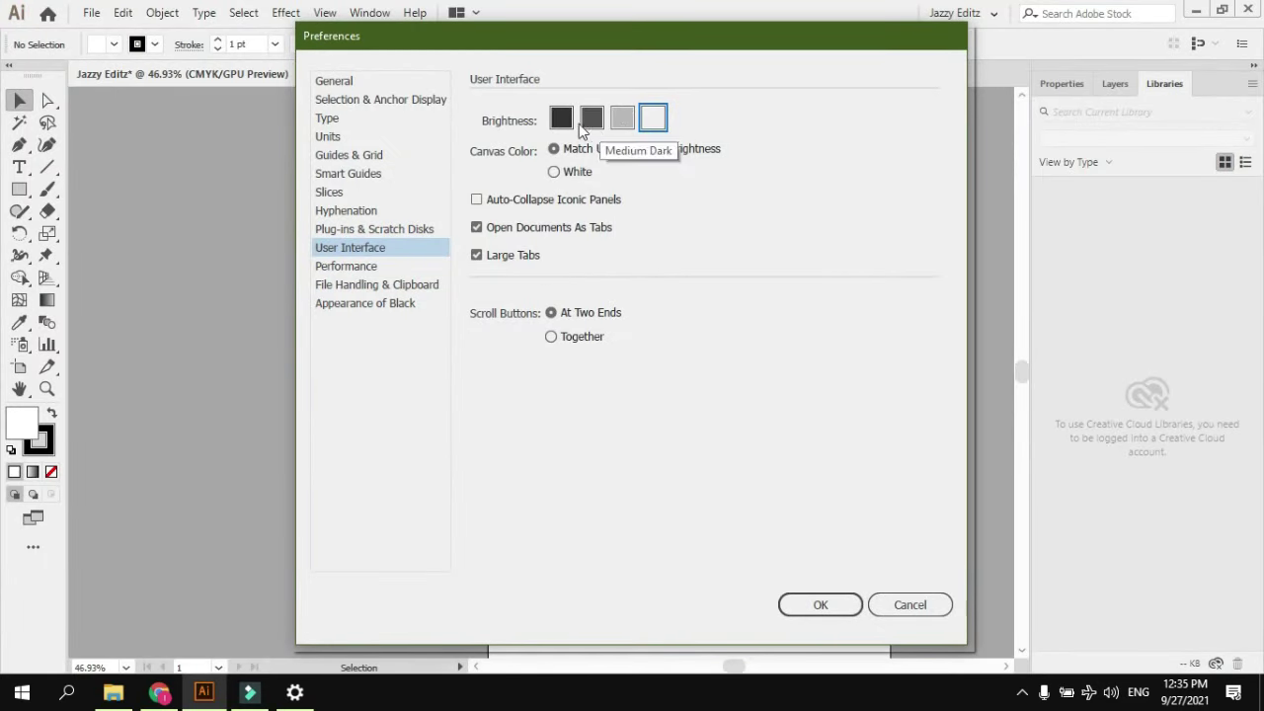
left_click(560, 123)
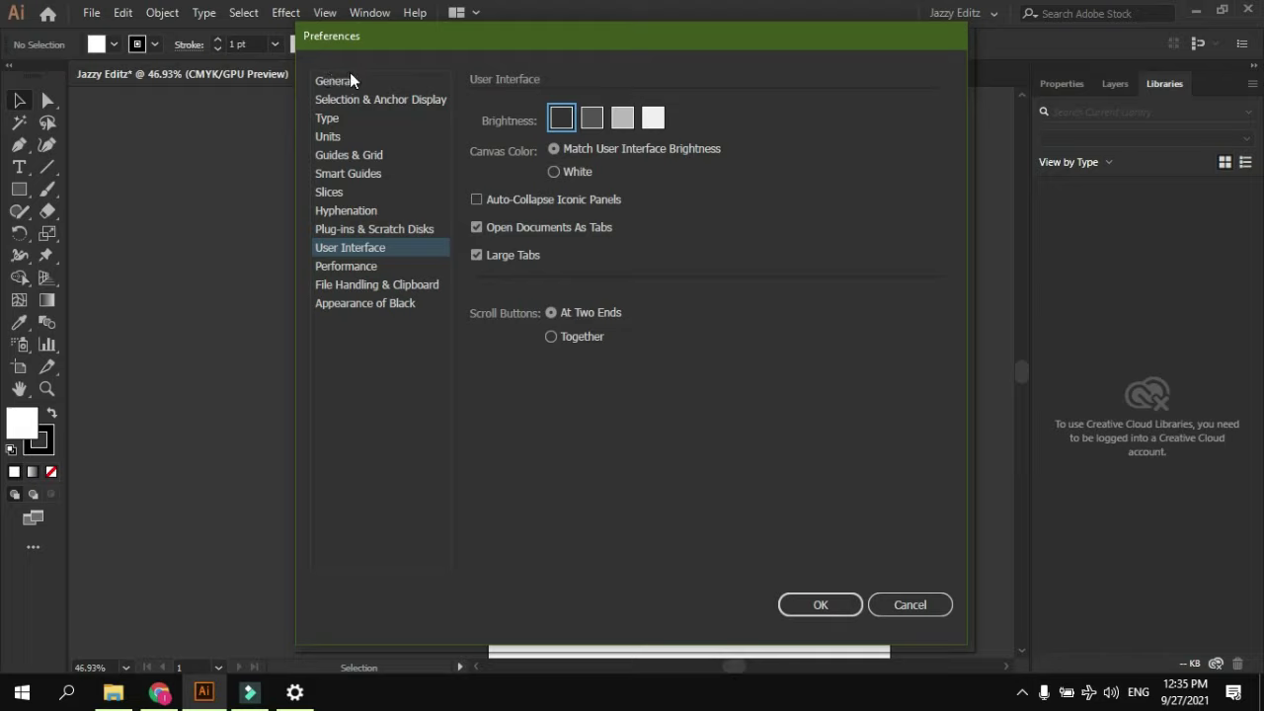
left_click(798, 613)
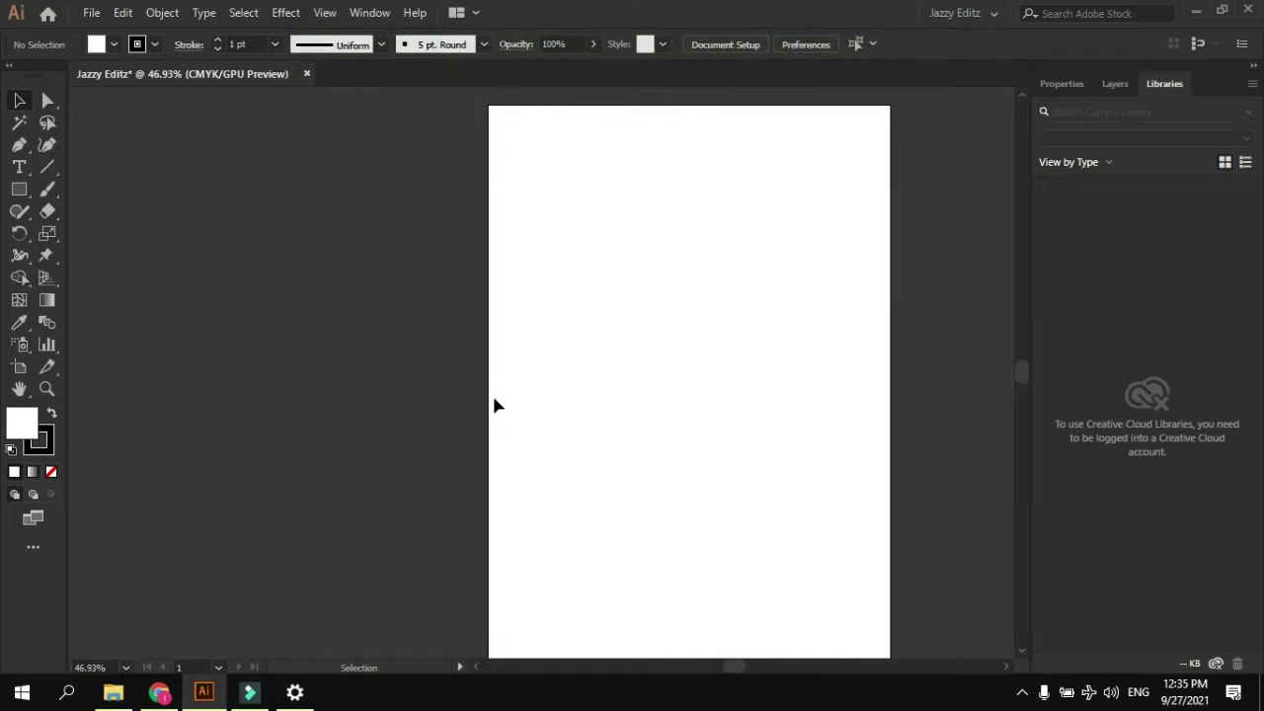